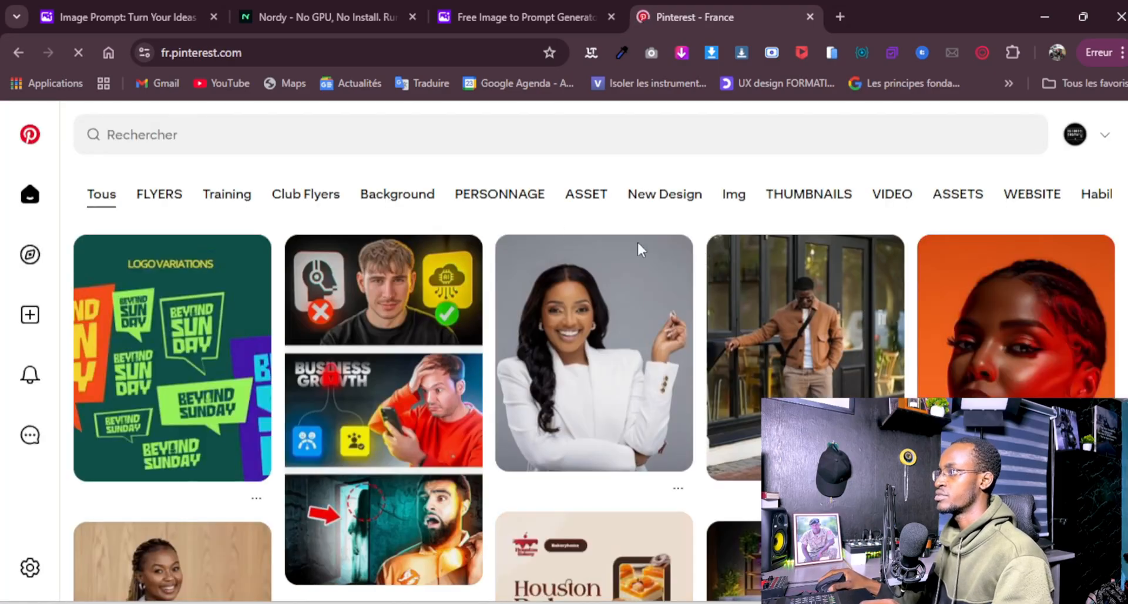
# - Browse the Pinterest home feed for a portrait photo suitable as a source image
pyautogui.scroll(-9, 597, 231)
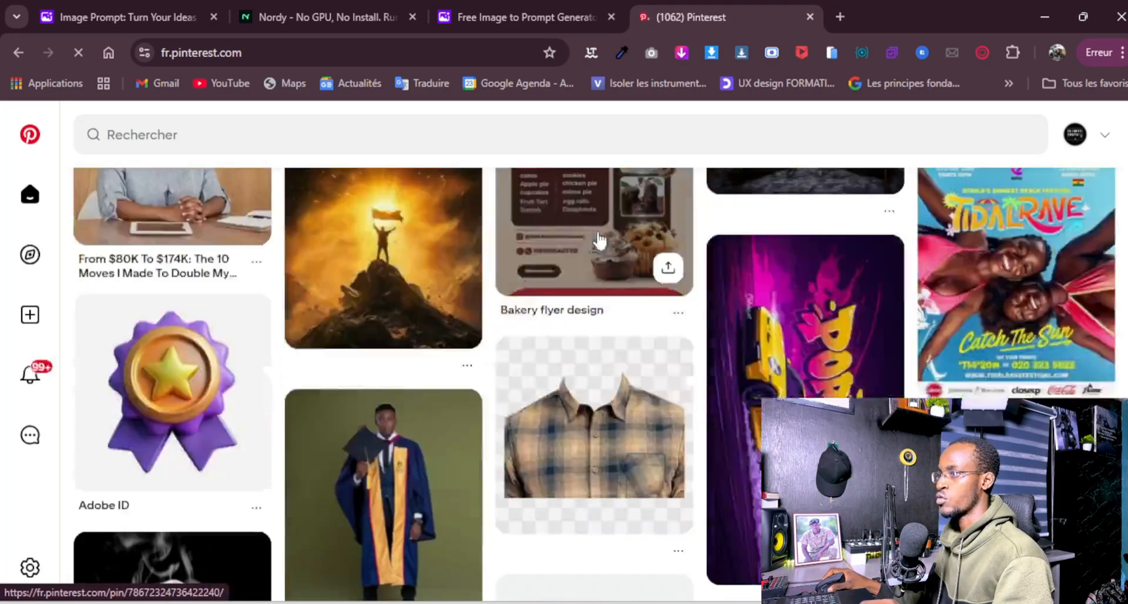
pyautogui.scroll(-13, 599, 240)
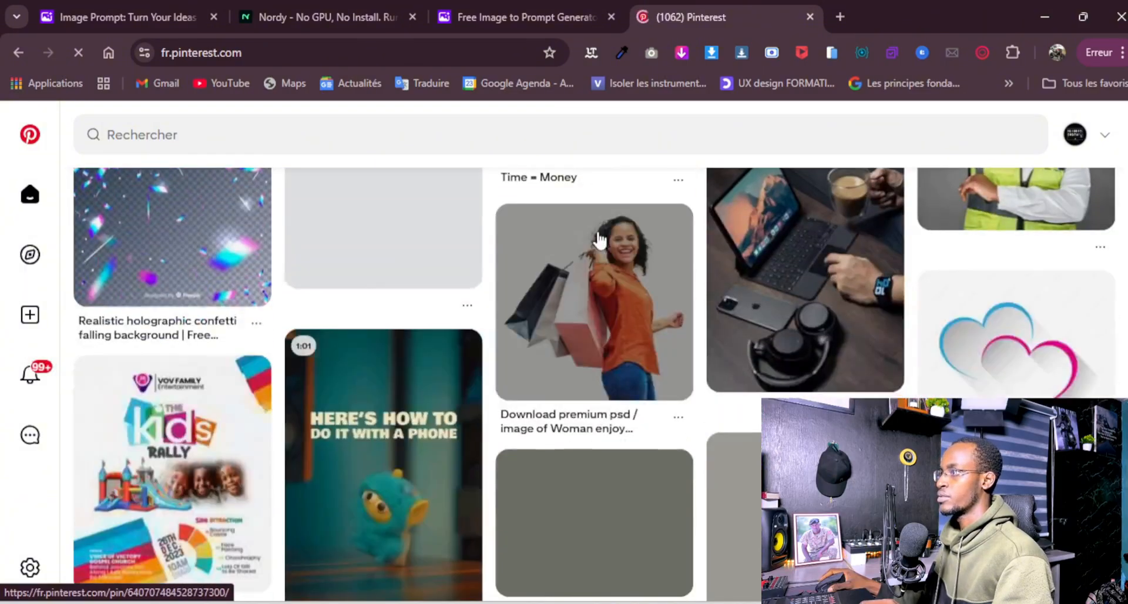
pyautogui.scroll(-10, 599, 222)
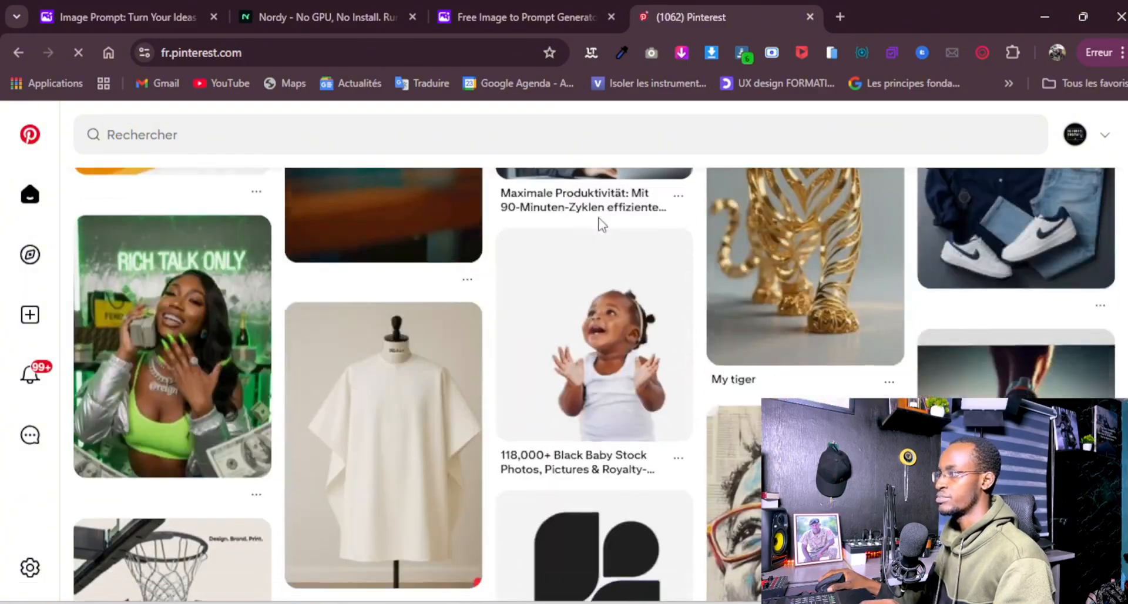
pyautogui.scroll(-7, 598, 218)
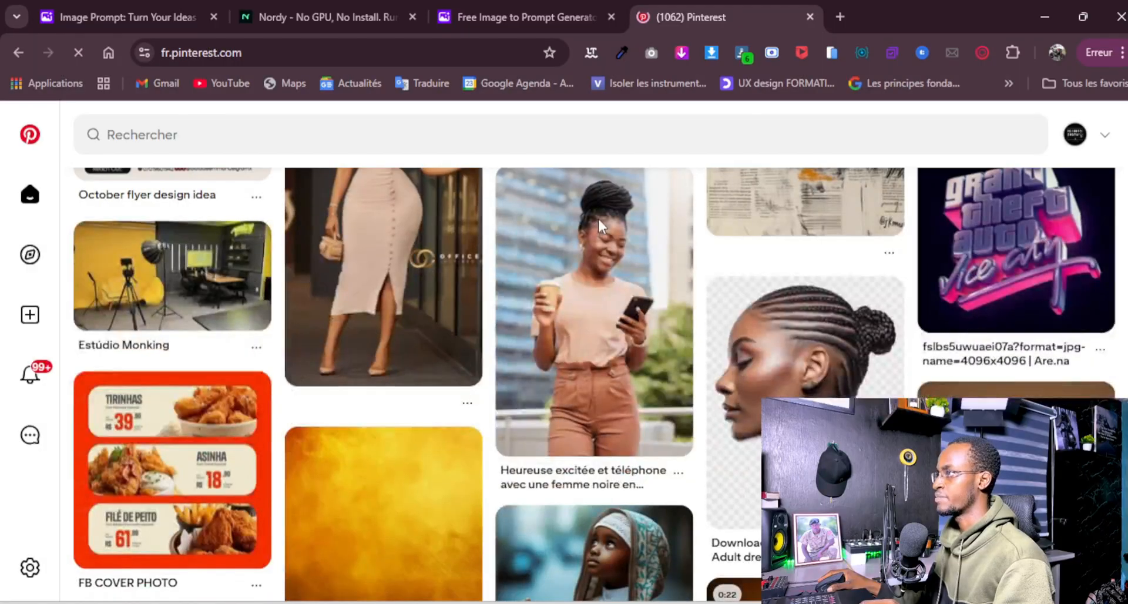
pyautogui.scroll(-10, 598, 219)
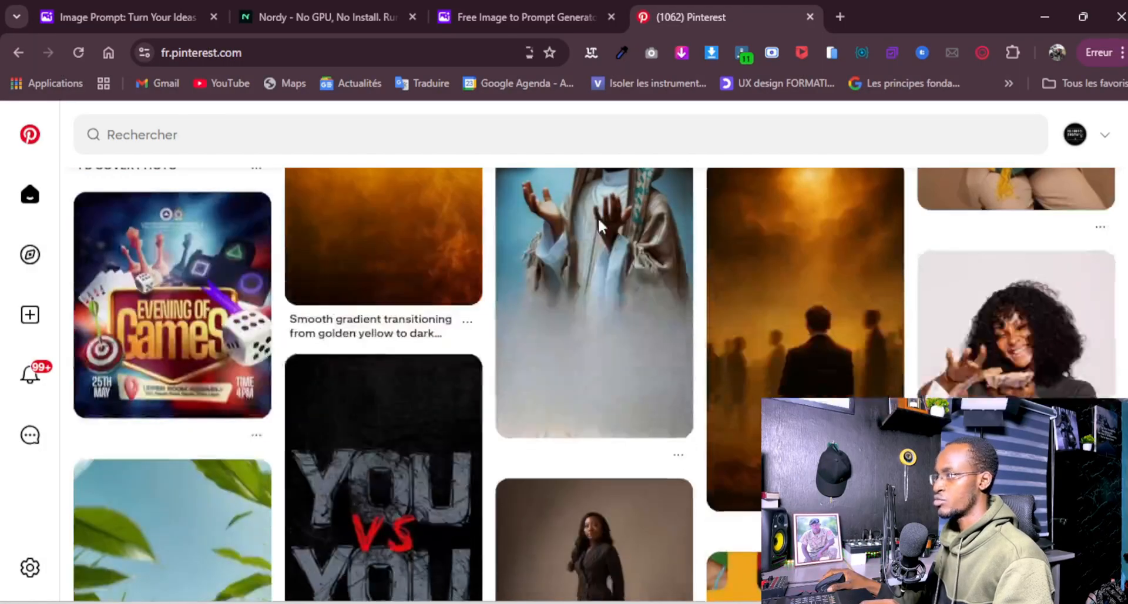
pyautogui.scroll(2, 598, 219)
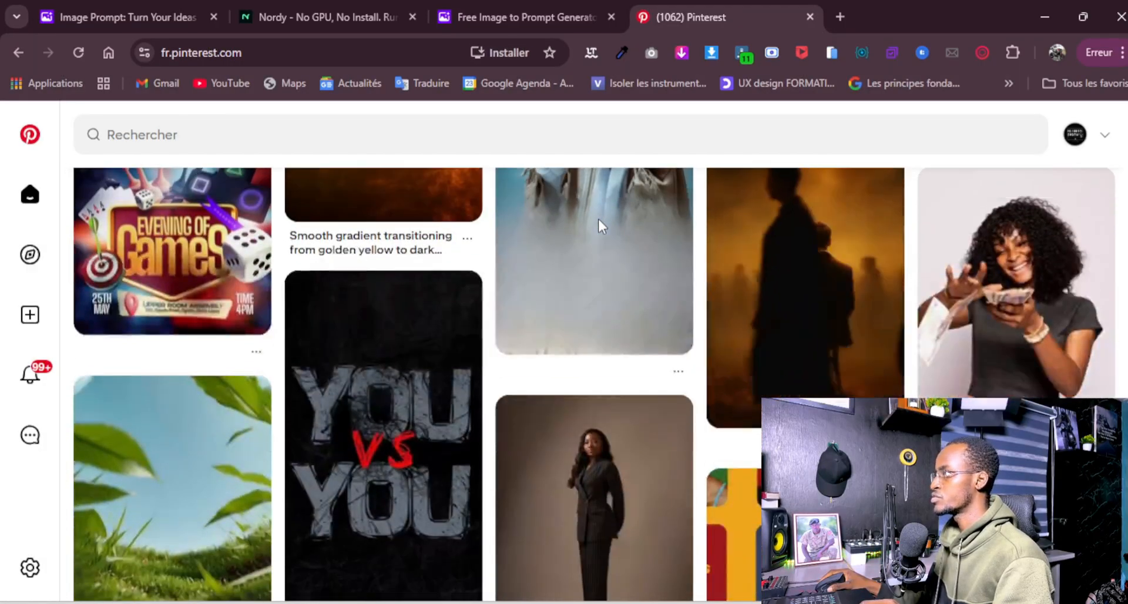
pyautogui.scroll(-6, 598, 220)
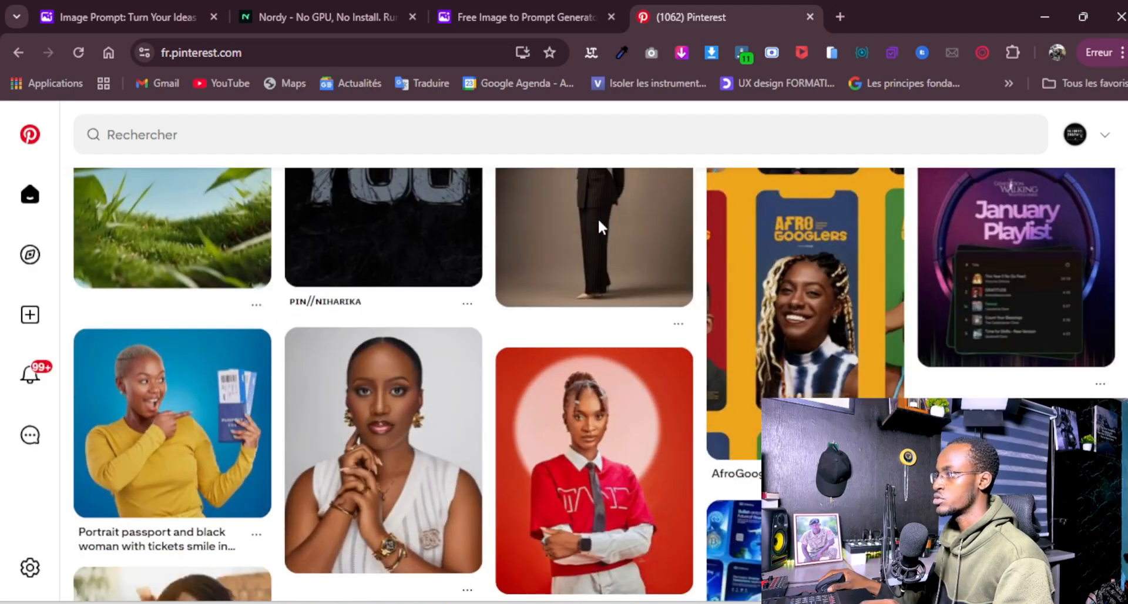
pyautogui.scroll(-6, 598, 218)
pyautogui.scroll(3, 598, 219)
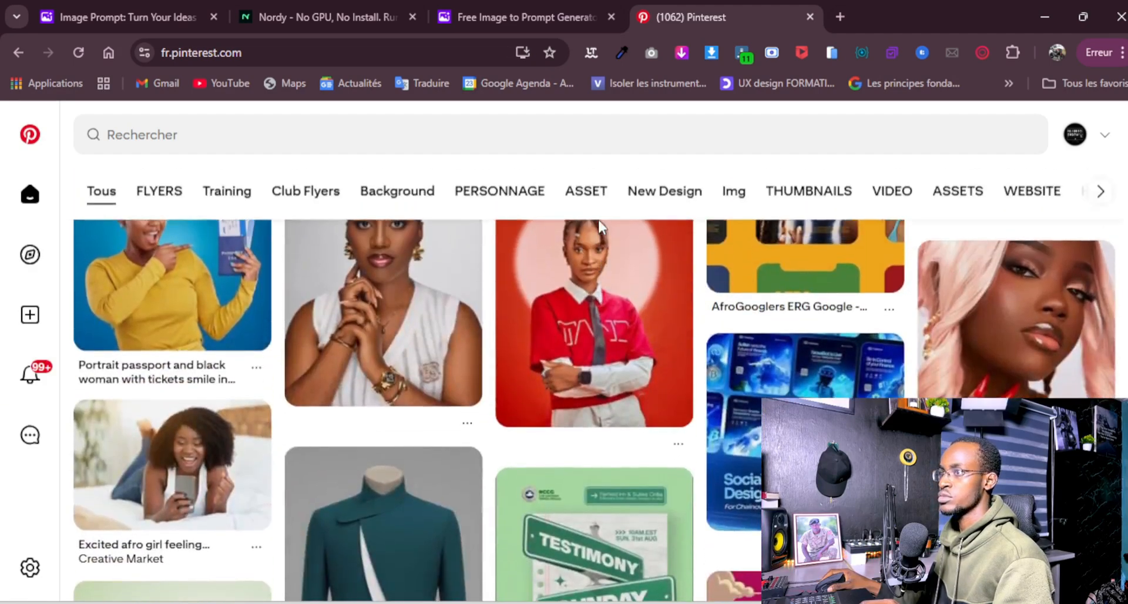
pyautogui.scroll(1, 598, 220)
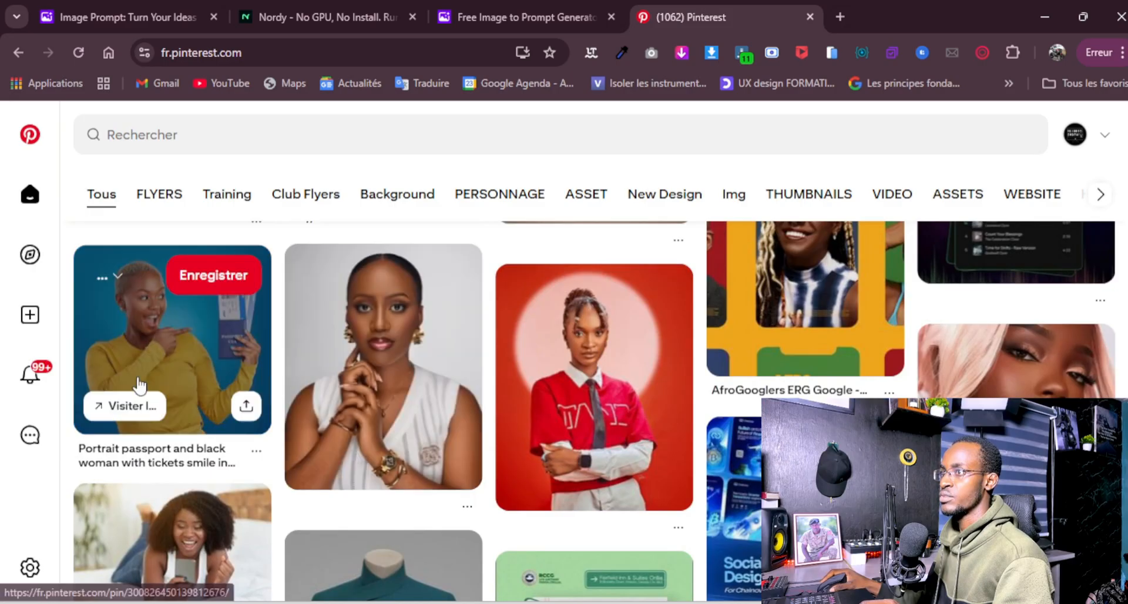
# - Open the pin of the woman in yellow holding a passport and tickets, and download its image
pyautogui.click(196, 356)
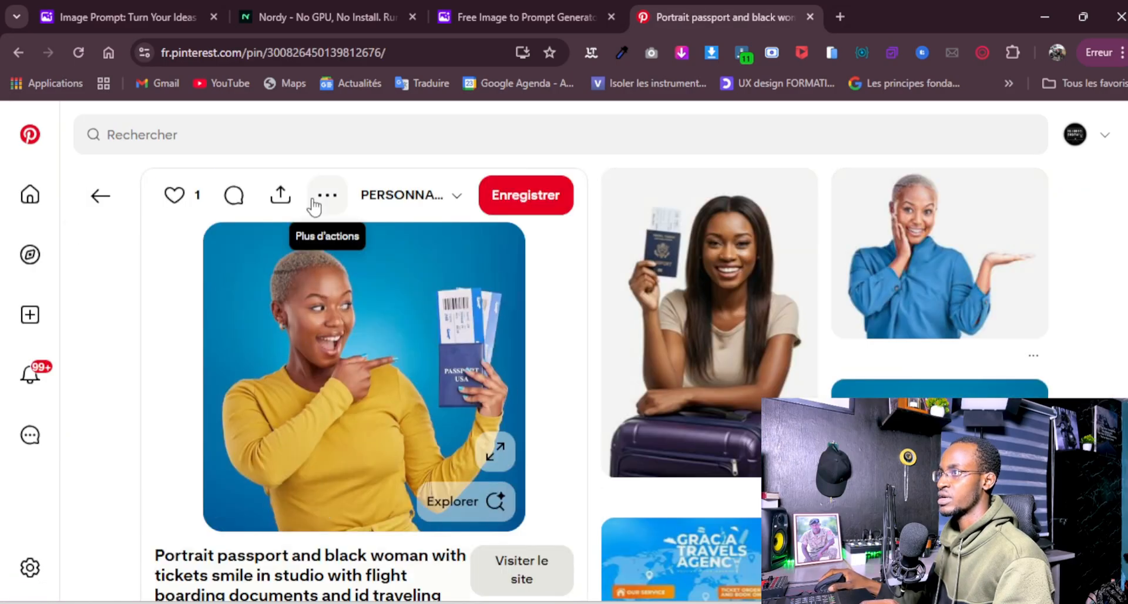
pyautogui.click(327, 195)
pyautogui.click(282, 249)
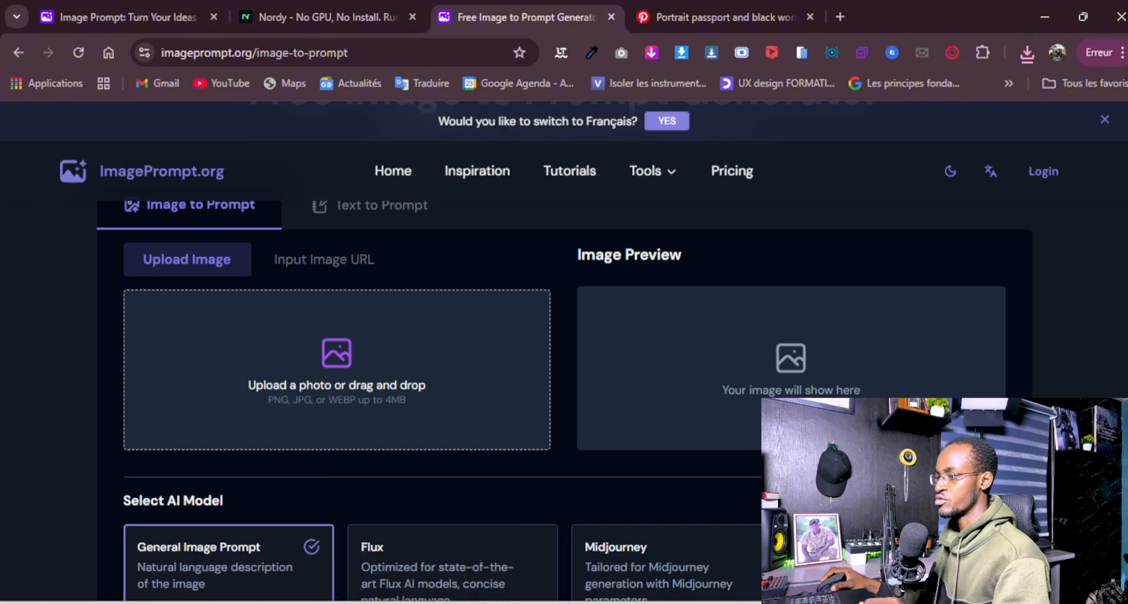
# - Switch to ImagePrompt.org, upload the downloaded passport portrait and generate a General Image Prompt in English from it
pyautogui.moveTo(1027, 53); pyautogui.dragTo(379, 398)
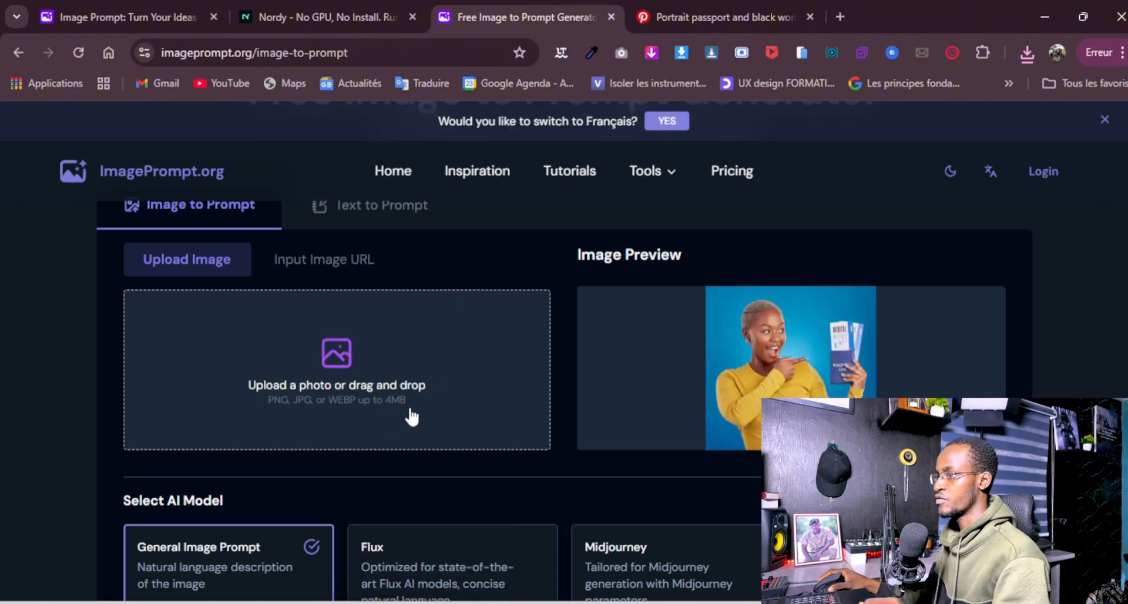
pyautogui.scroll(-5, 411, 416)
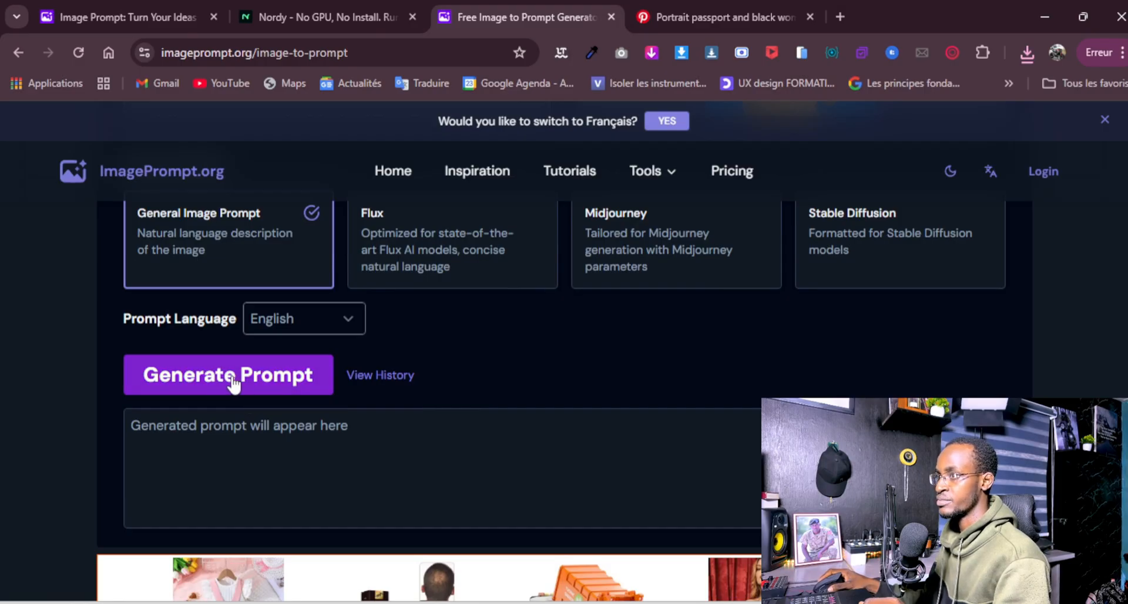
pyautogui.click(233, 384)
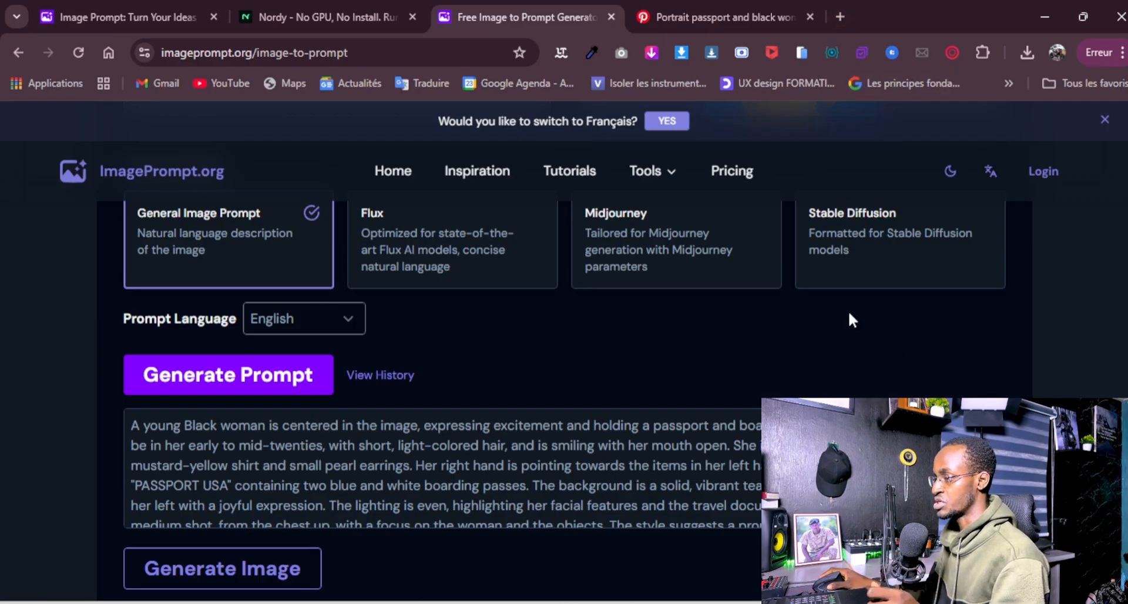
# - Switch to Nordy, find the real upscale workflow among the Easy Apps and run it
pyautogui.click(298, 16)
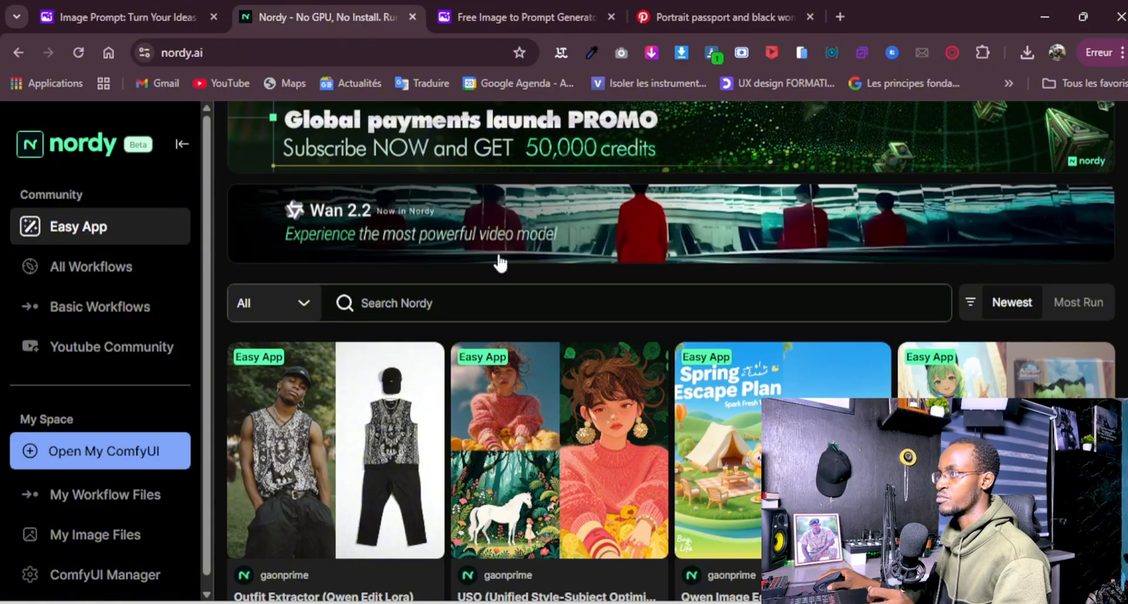
pyautogui.scroll(-2, 811, 260)
pyautogui.scroll(-20, 811, 264)
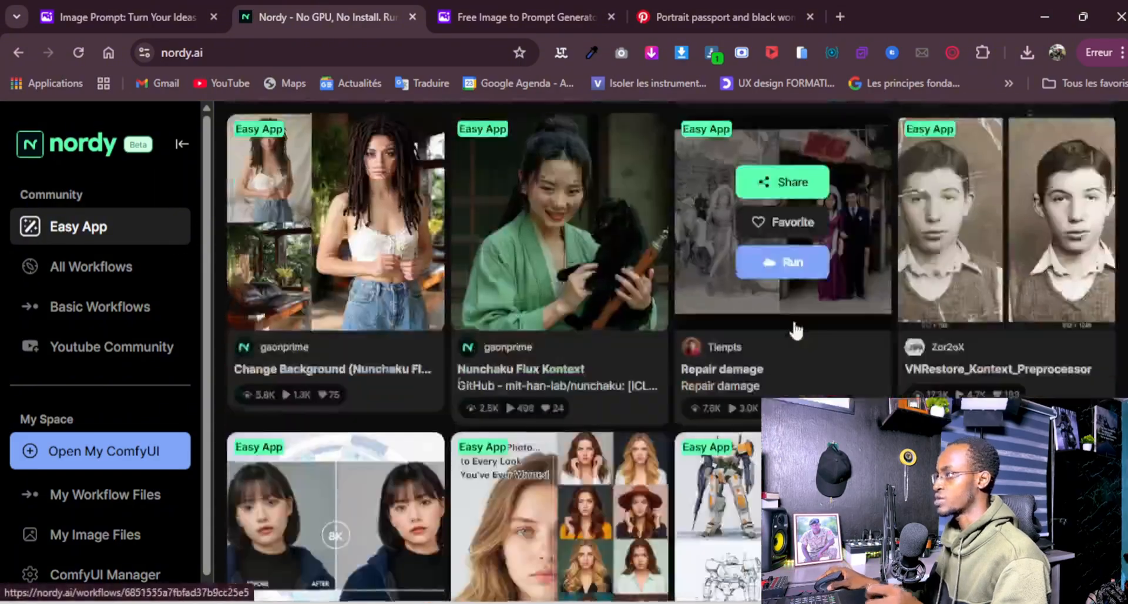
pyautogui.scroll(-20, 791, 339)
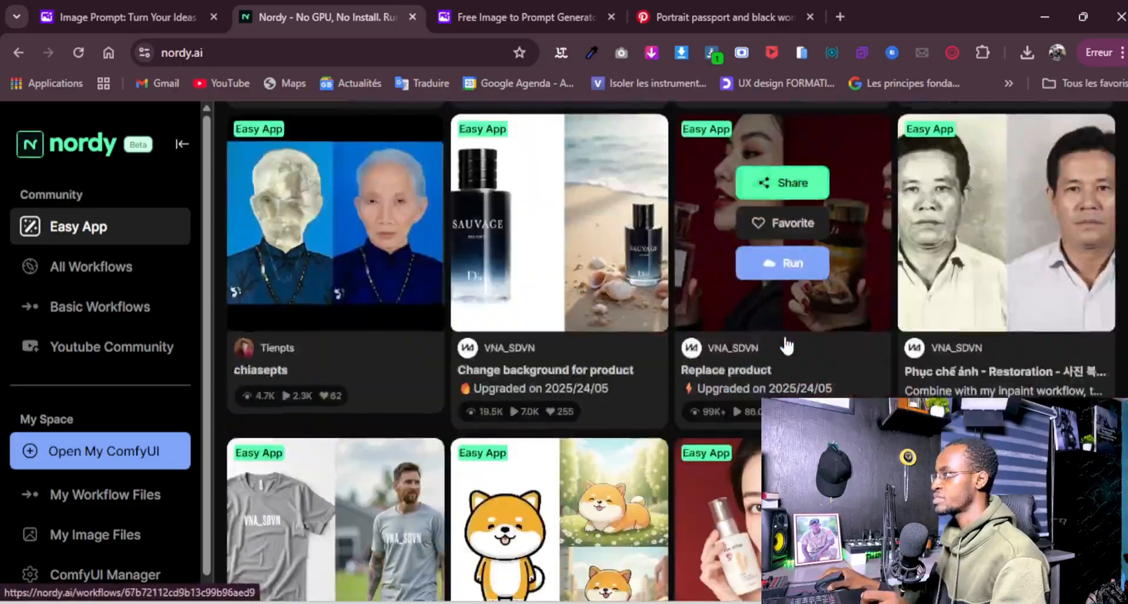
pyautogui.scroll(-10, 786, 347)
pyautogui.scroll(5, 958, 376)
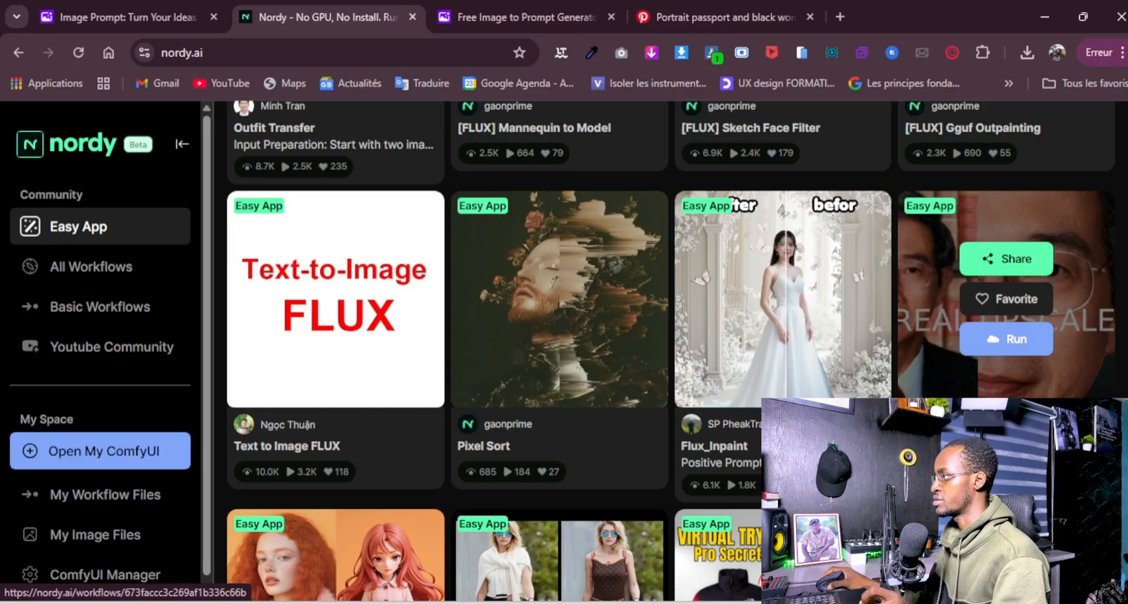
pyautogui.click(1006, 341)
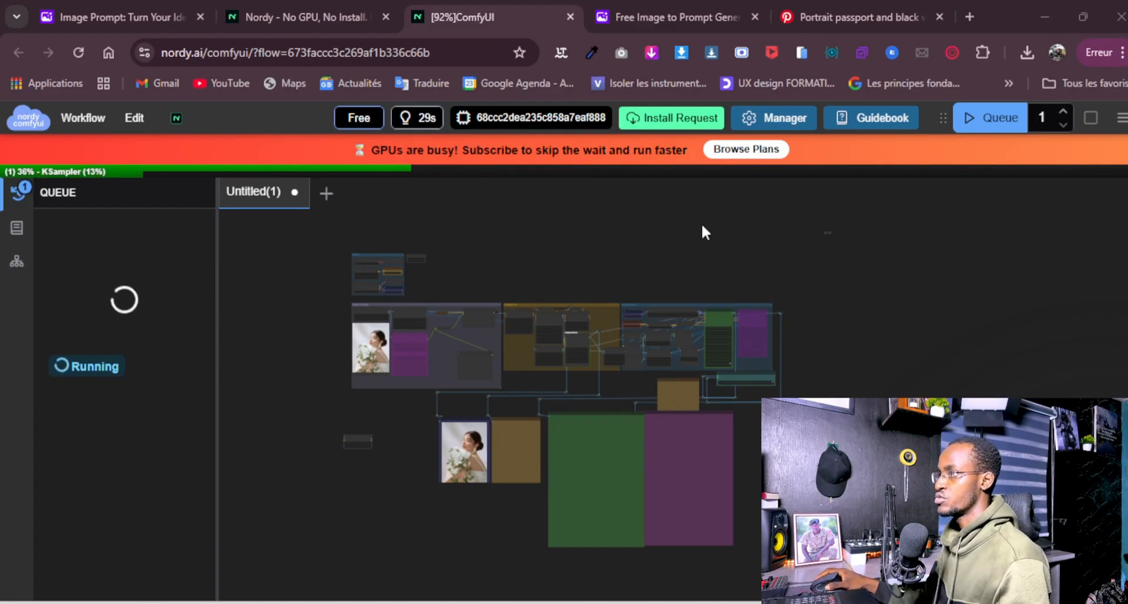
pyautogui.scroll(-1, 871, 246)
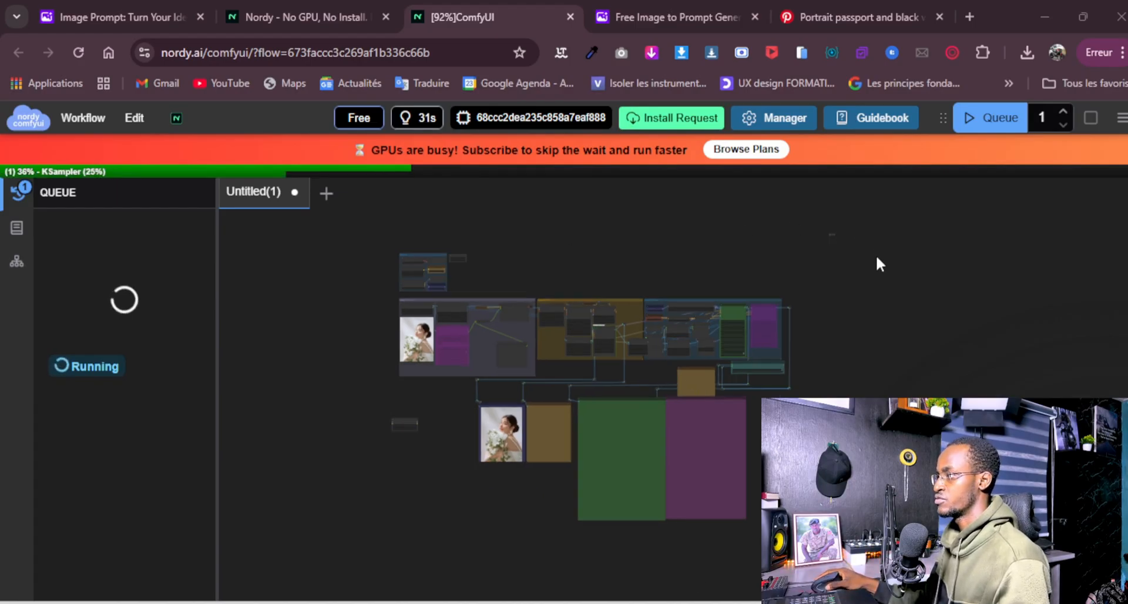
pyautogui.scroll(2, 883, 277)
pyautogui.scroll(-2, 883, 280)
pyautogui.scroll(2, 882, 283)
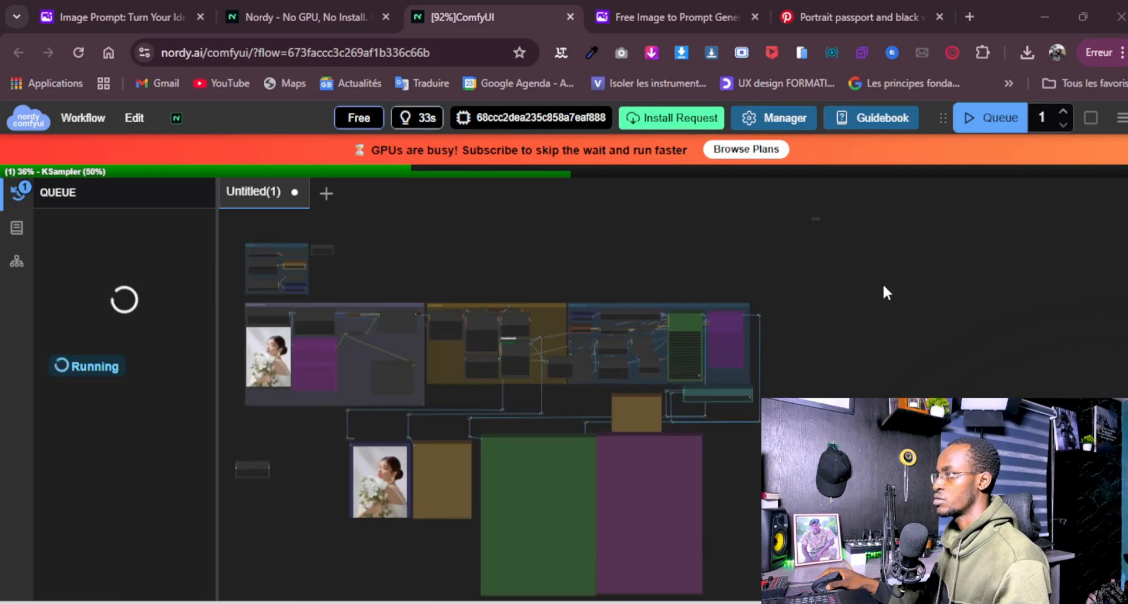
pyautogui.scroll(-2, 883, 283)
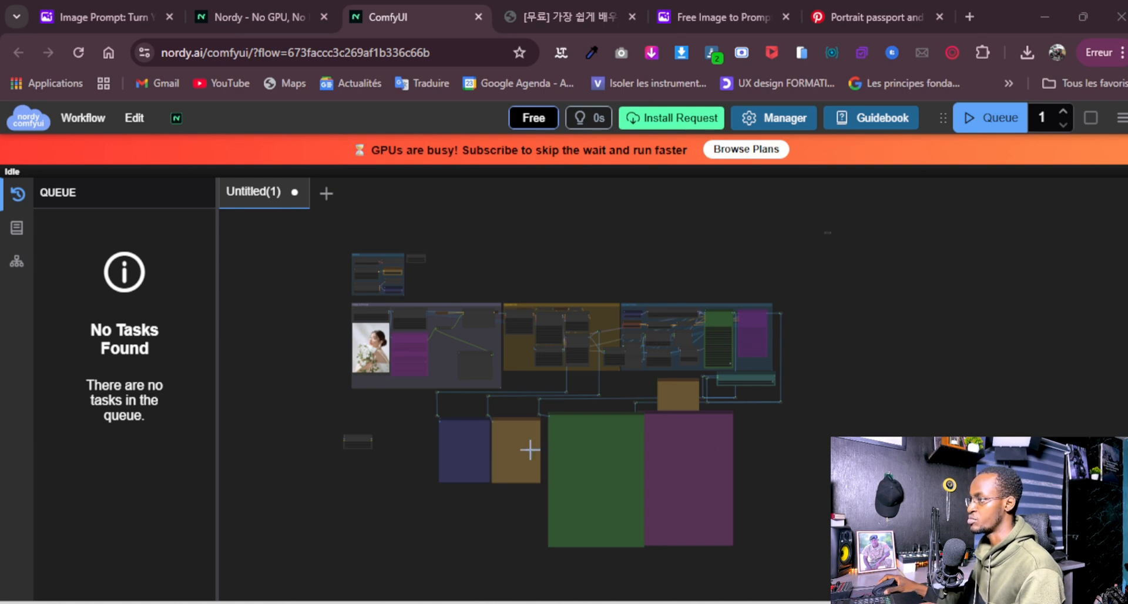
# - In the first workflow, replace the "Add prompt before" node's text with the generated description of the young woman holding a passport and boarding passes
pyautogui.scroll(5, 528, 429)
pyautogui.scroll(3, 514, 411)
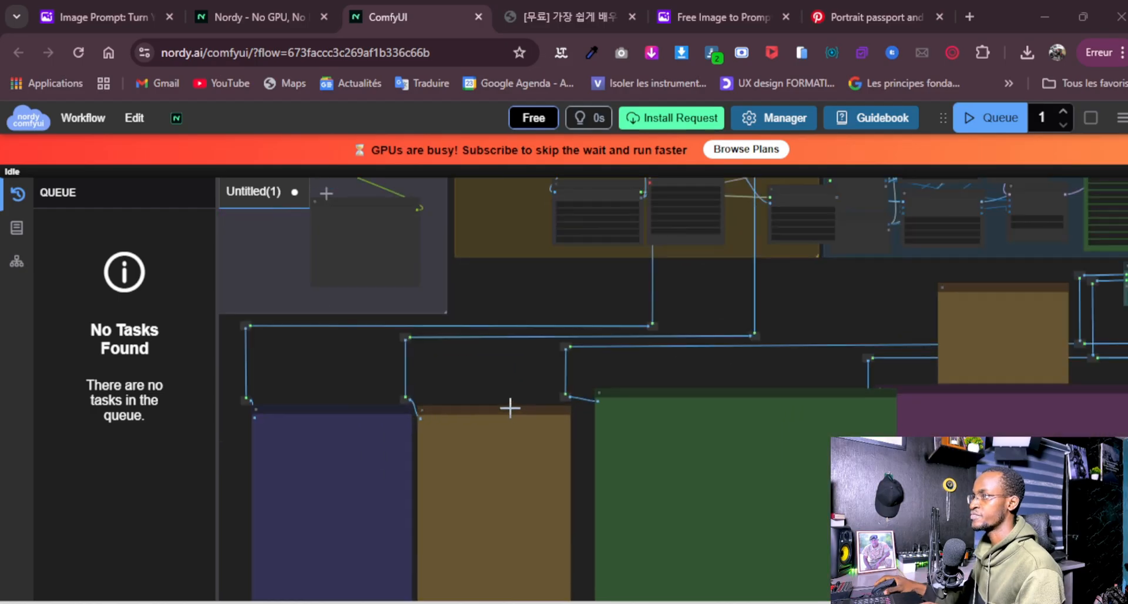
pyautogui.click(326, 193)
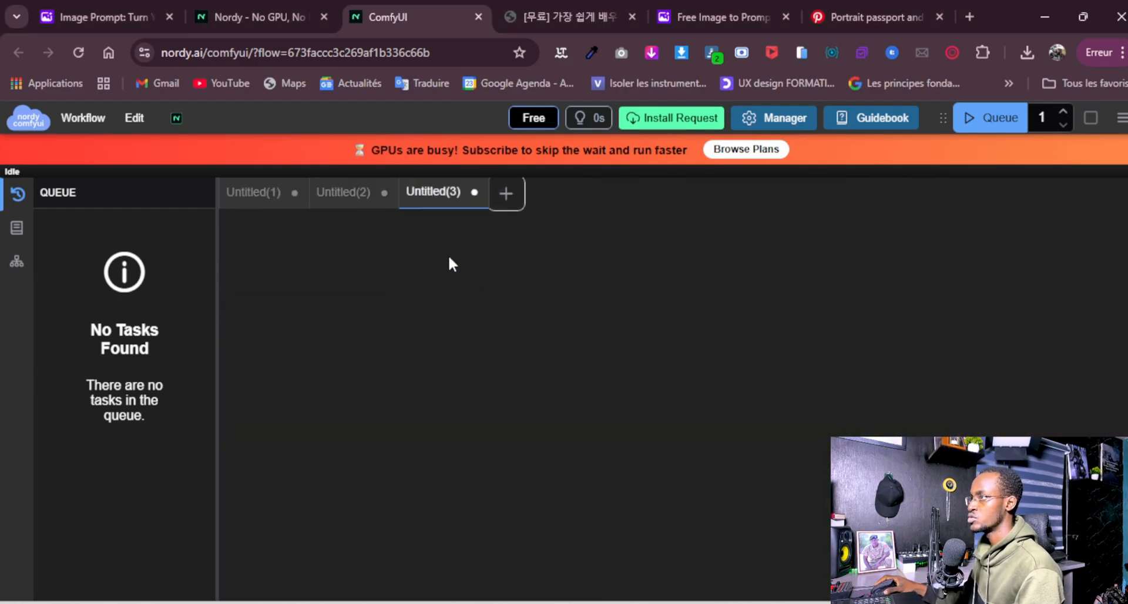
pyautogui.click(272, 200)
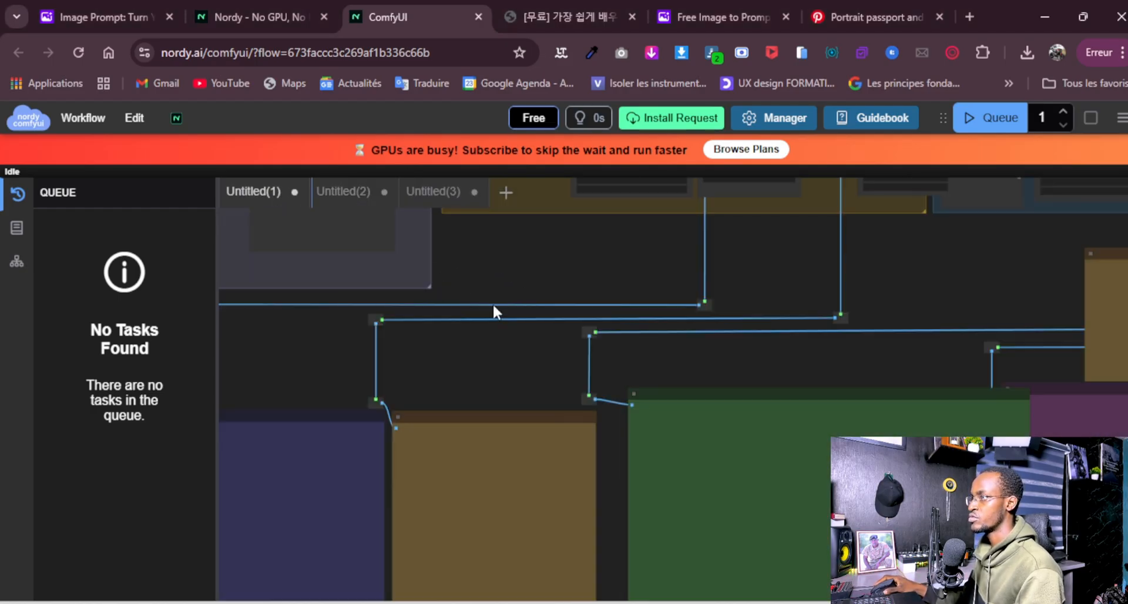
pyautogui.scroll(-6, 517, 334)
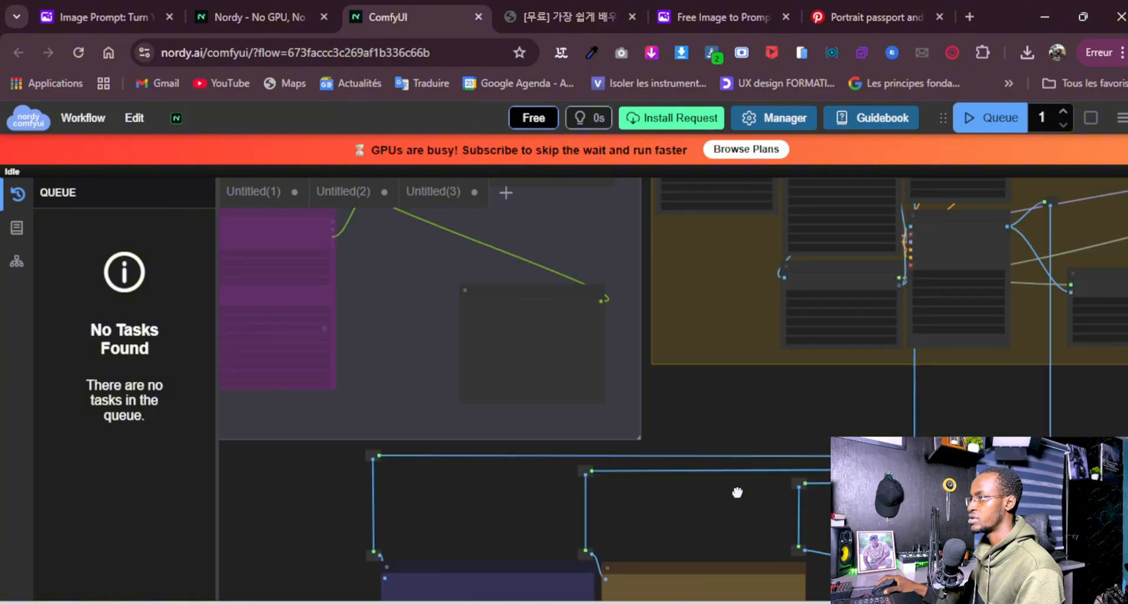
pyautogui.moveTo(811, 452); pyautogui.dragTo(769, 470)
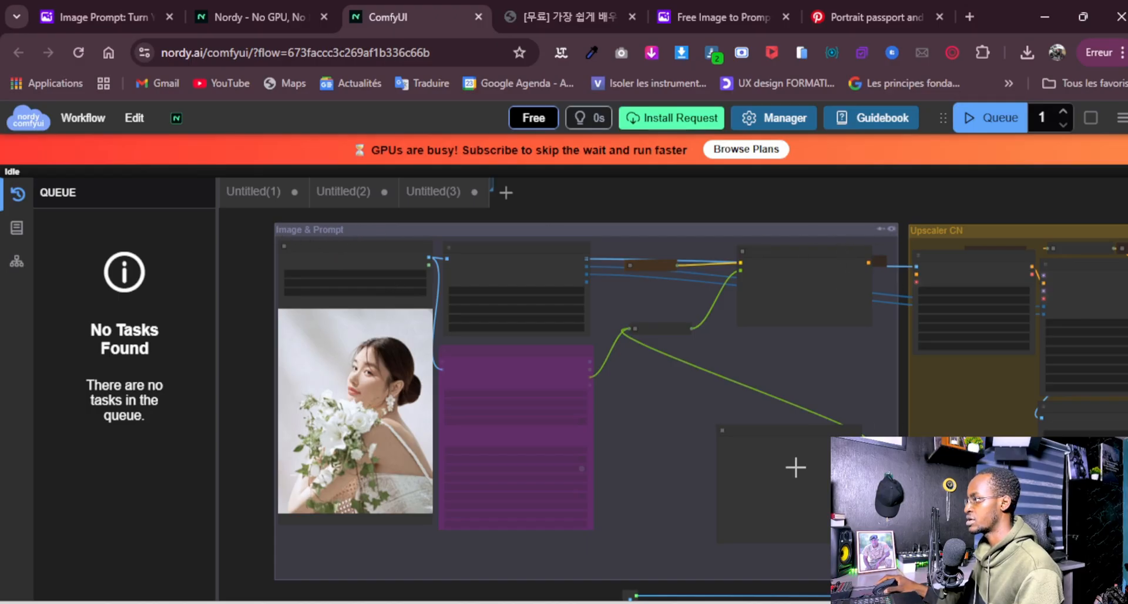
pyautogui.scroll(3, 790, 458)
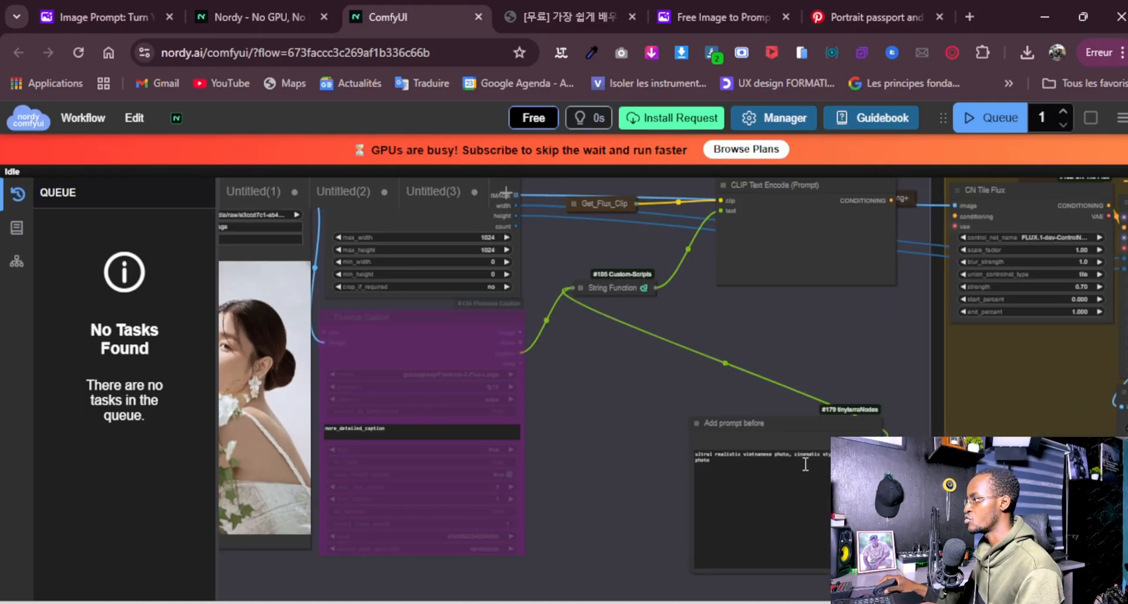
pyautogui.click(790, 472)
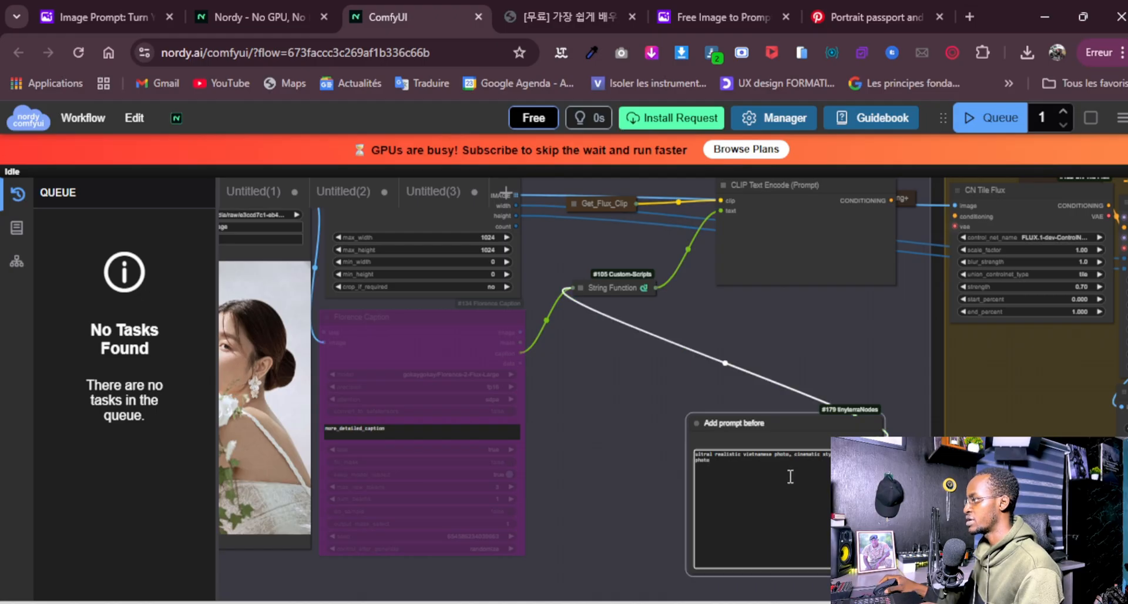
pyautogui.scroll(4, 547, 313)
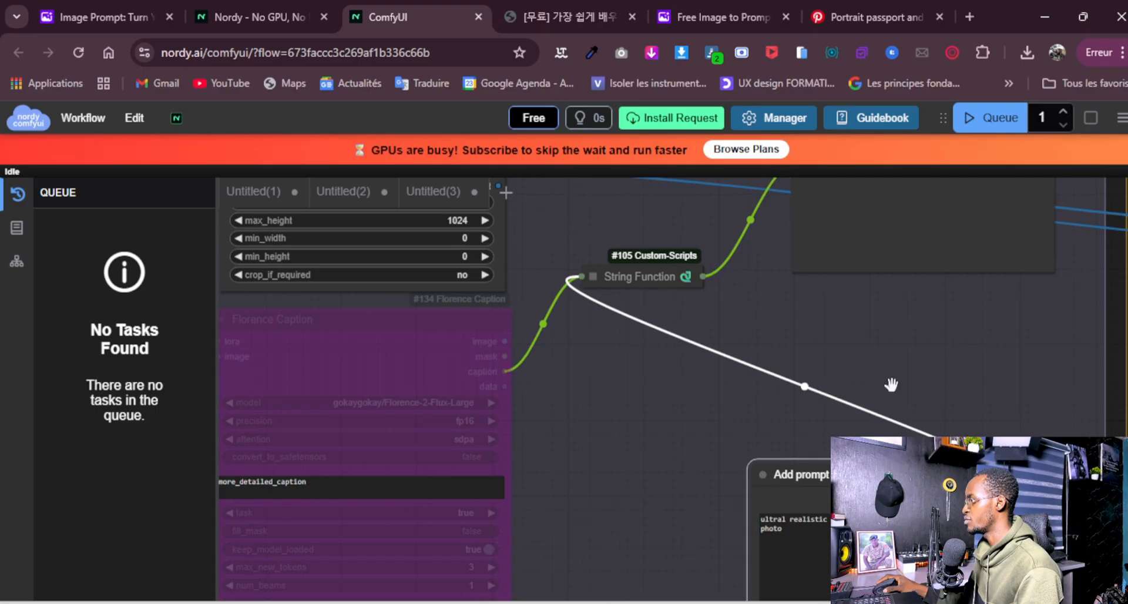
pyautogui.moveTo(891, 384); pyautogui.dragTo(576, 249)
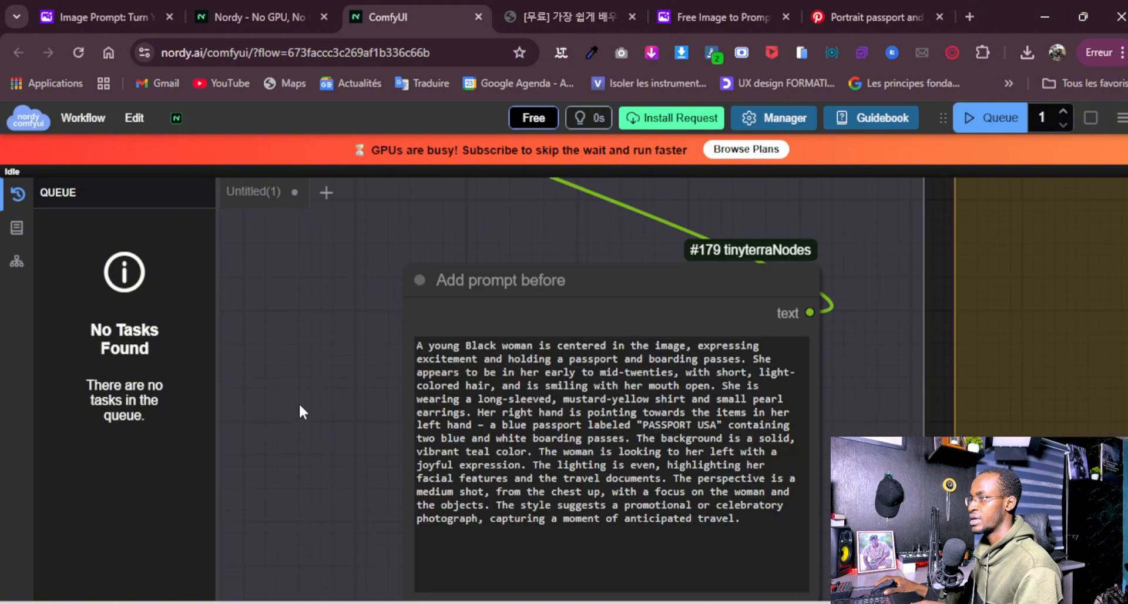
# - Upload the downloaded portrait of the woman with passport and tickets into the Load Image node of the Image & Prompt group
pyautogui.moveTo(299, 406); pyautogui.dragTo(976, 410)
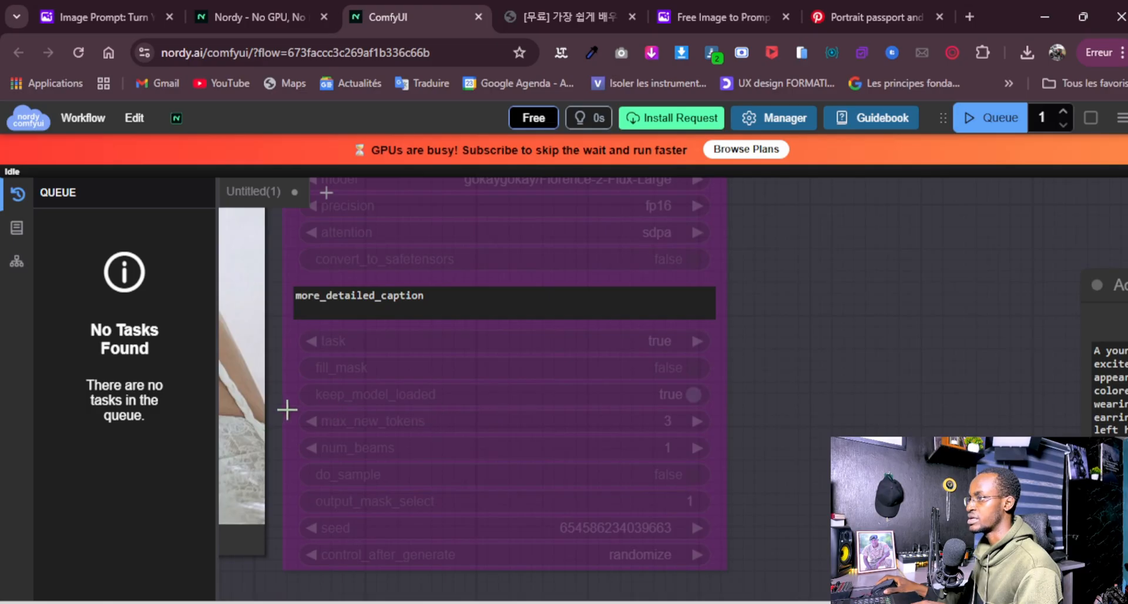
pyautogui.moveTo(270, 399); pyautogui.dragTo(777, 251)
pyautogui.moveTo(445, 247); pyautogui.dragTo(305, 548)
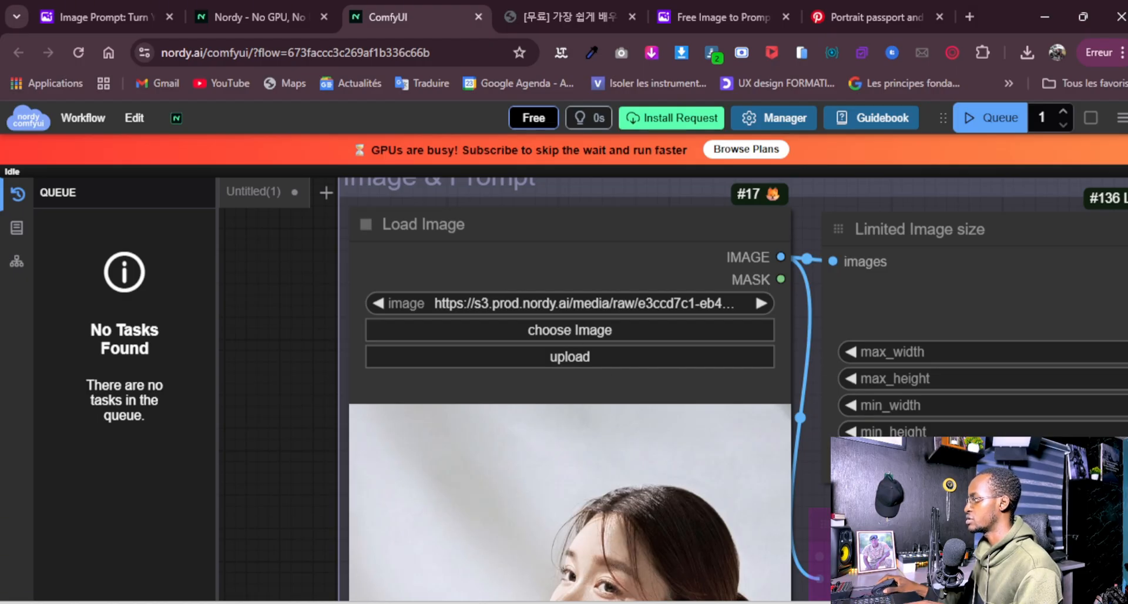
pyautogui.click(586, 357)
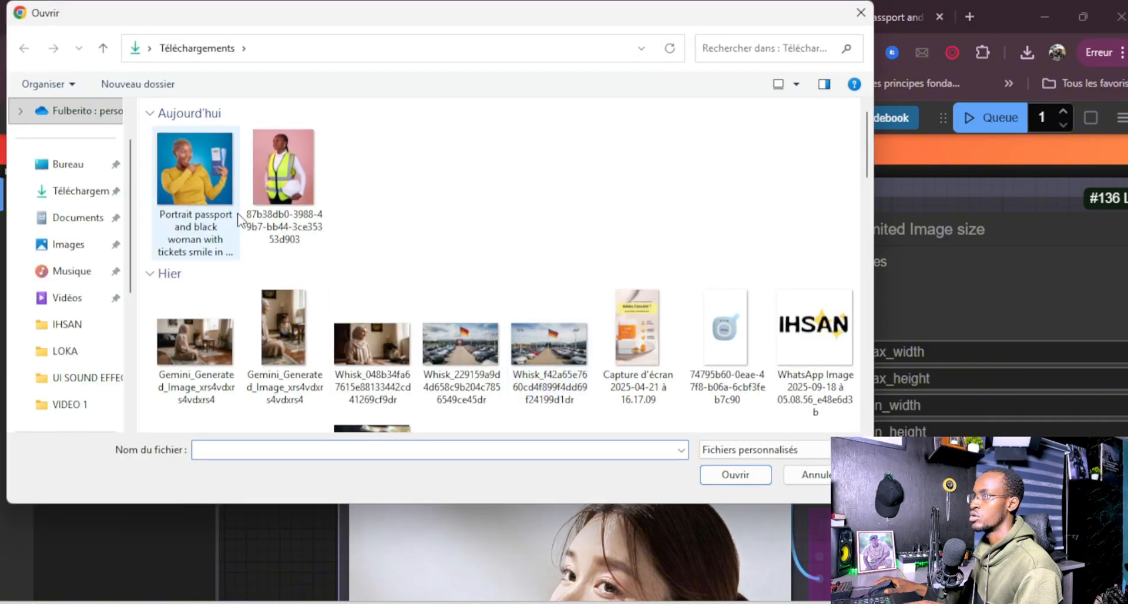
pyautogui.click(211, 197)
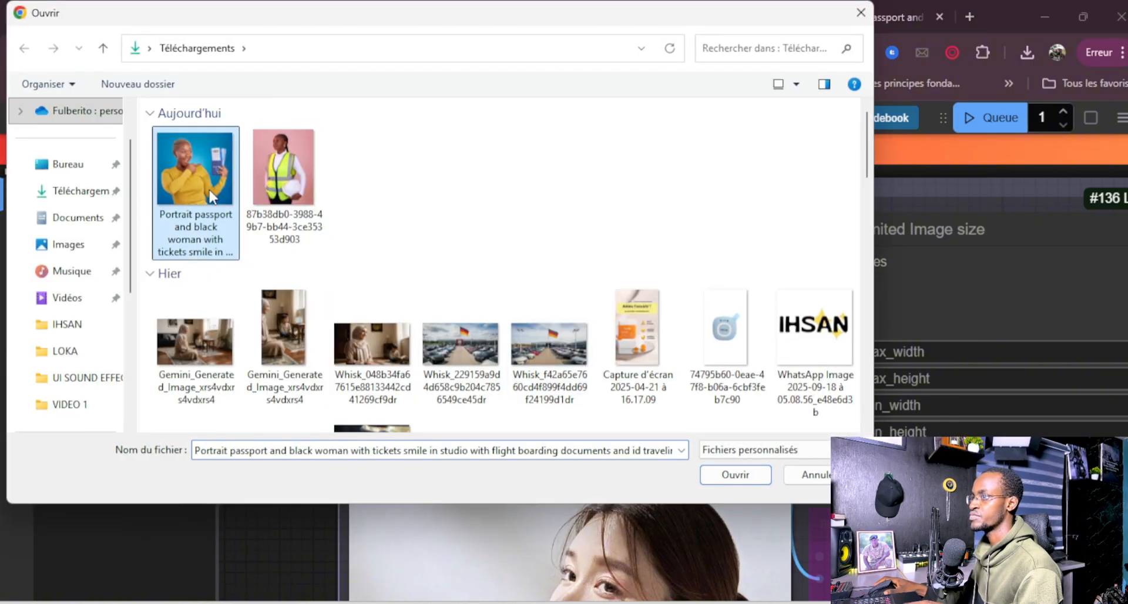
pyautogui.click(724, 477)
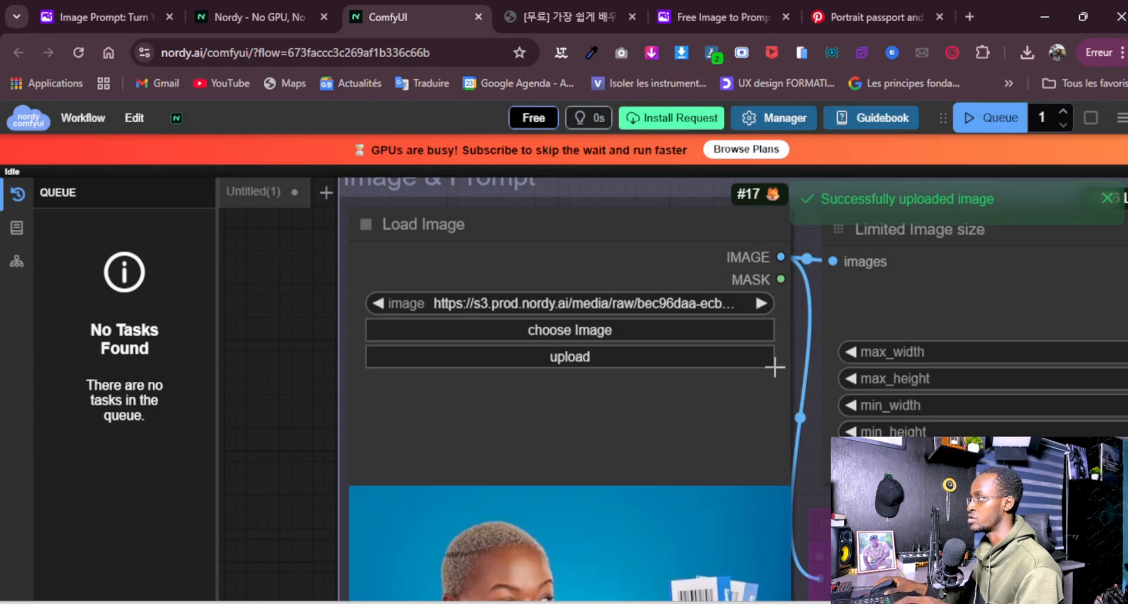
# - Check the Image & Prompt group's loaded portrait and description, and queue one run of the upscale workflow
pyautogui.scroll(-8, 760, 381)
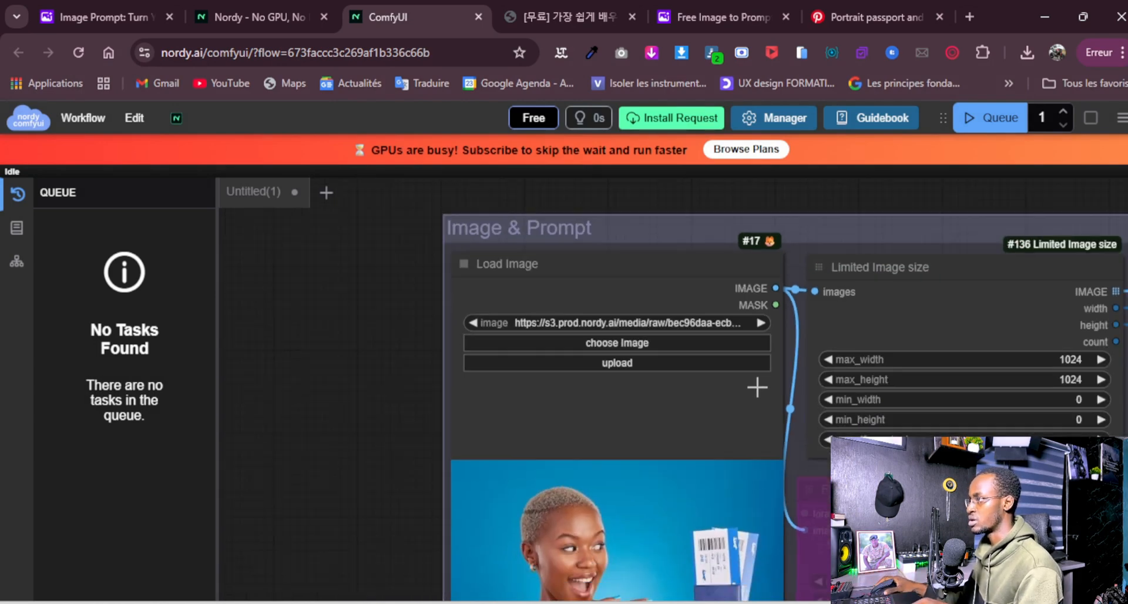
pyautogui.press('alt')
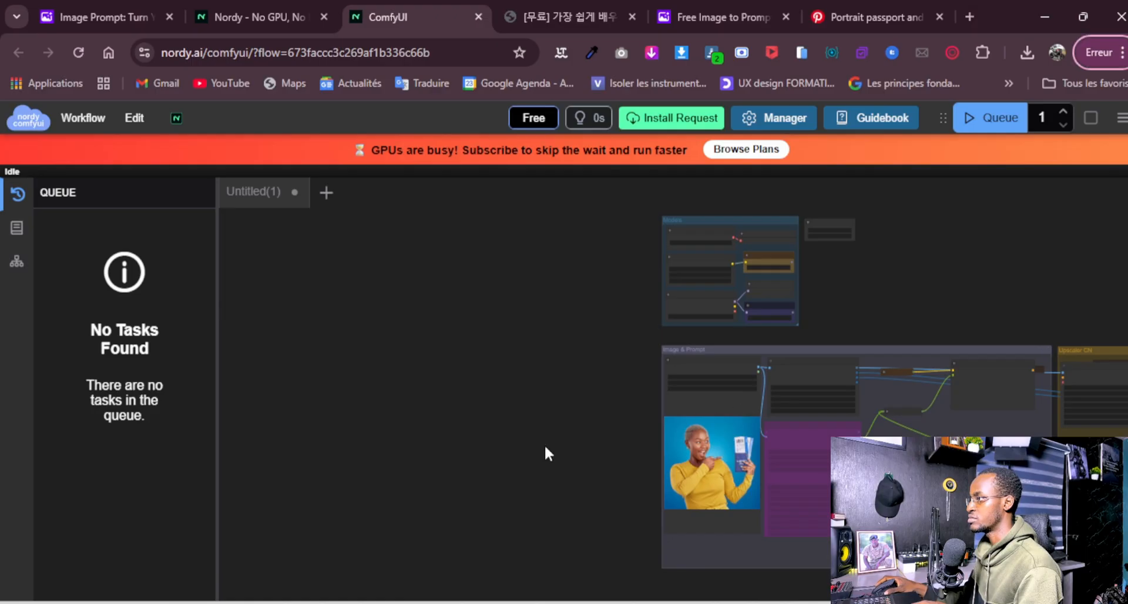
pyautogui.press('space')
pyautogui.press('Escape')
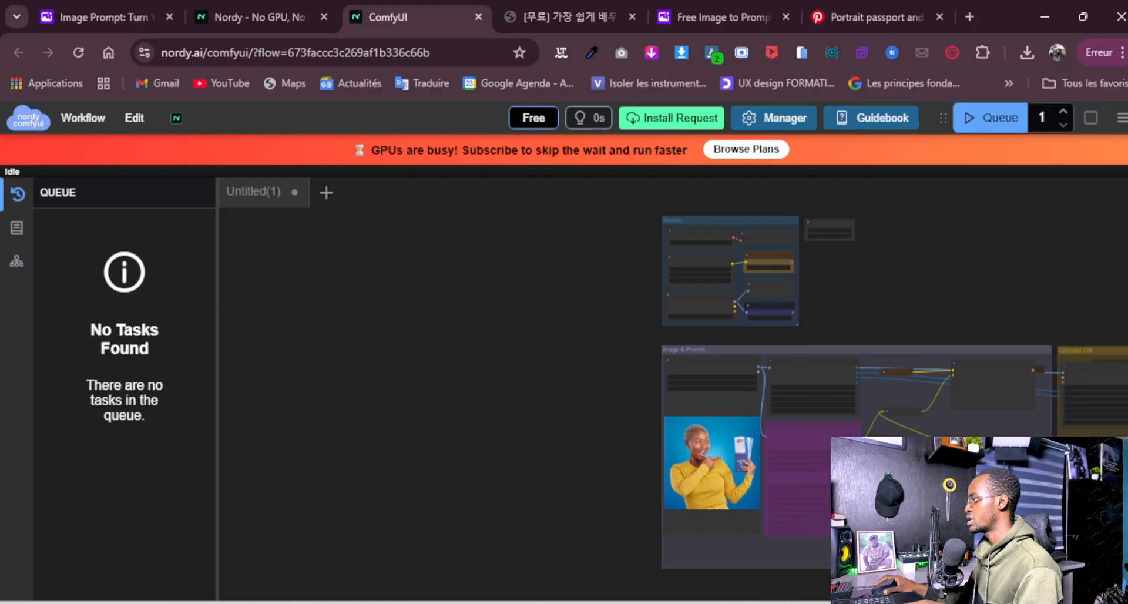
pyautogui.moveTo(949, 443); pyautogui.dragTo(672, 367)
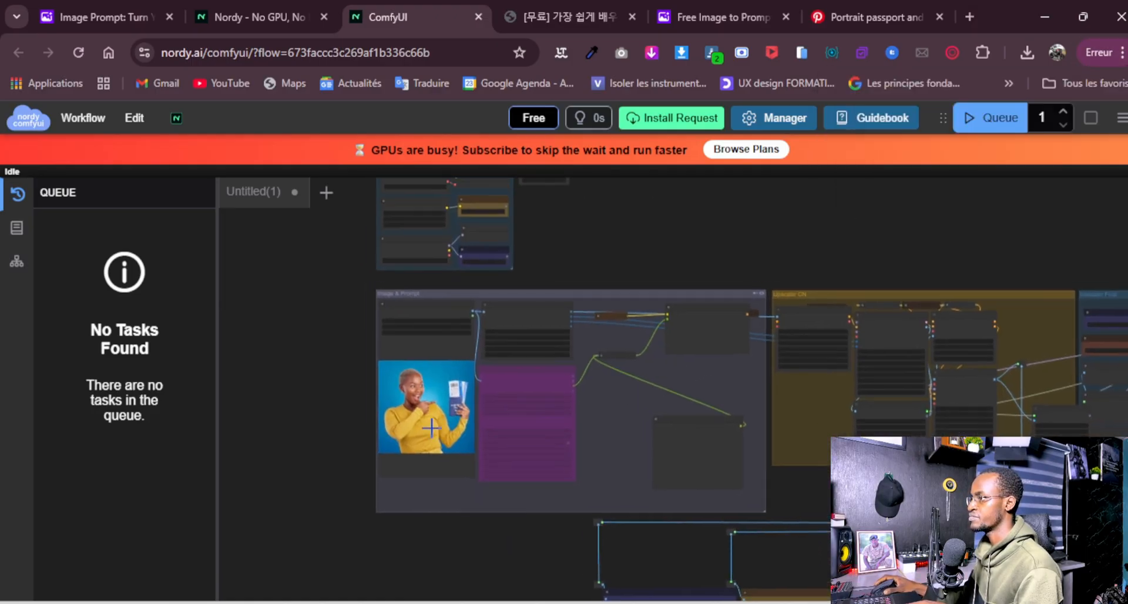
pyautogui.scroll(4, 431, 412)
pyautogui.scroll(2, 431, 412)
pyautogui.scroll(-1, 731, 478)
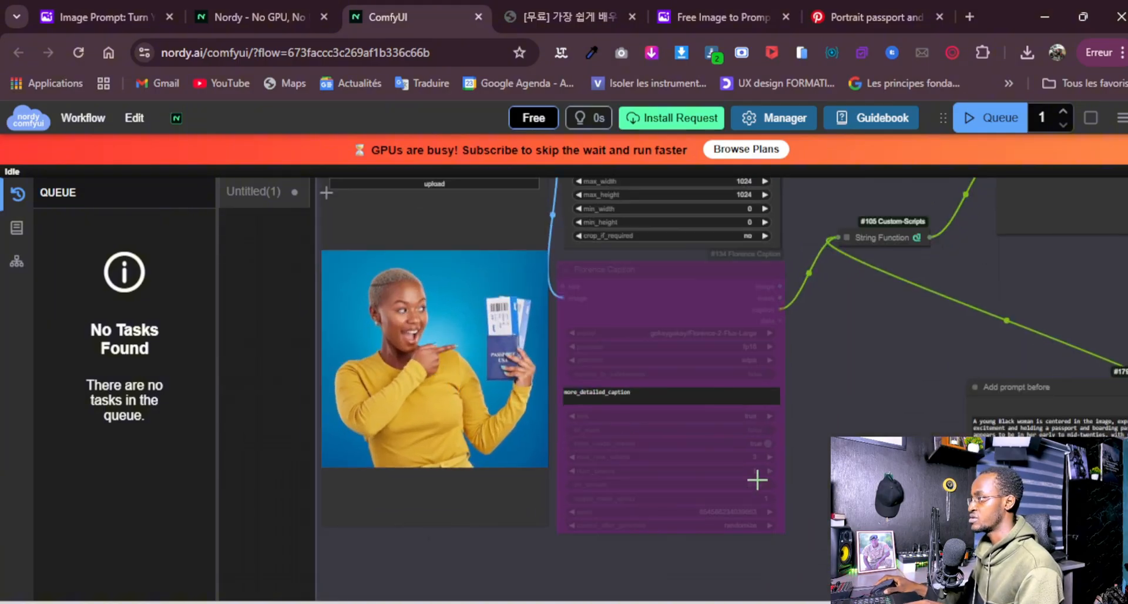
pyautogui.moveTo(676, 558); pyautogui.dragTo(469, 532)
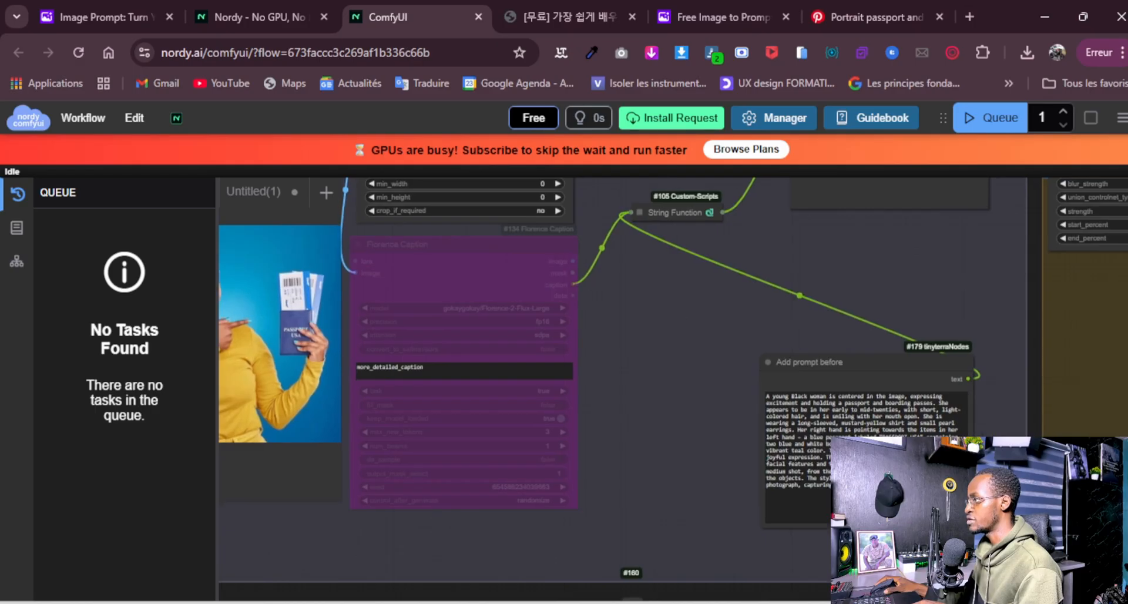
pyautogui.click(986, 125)
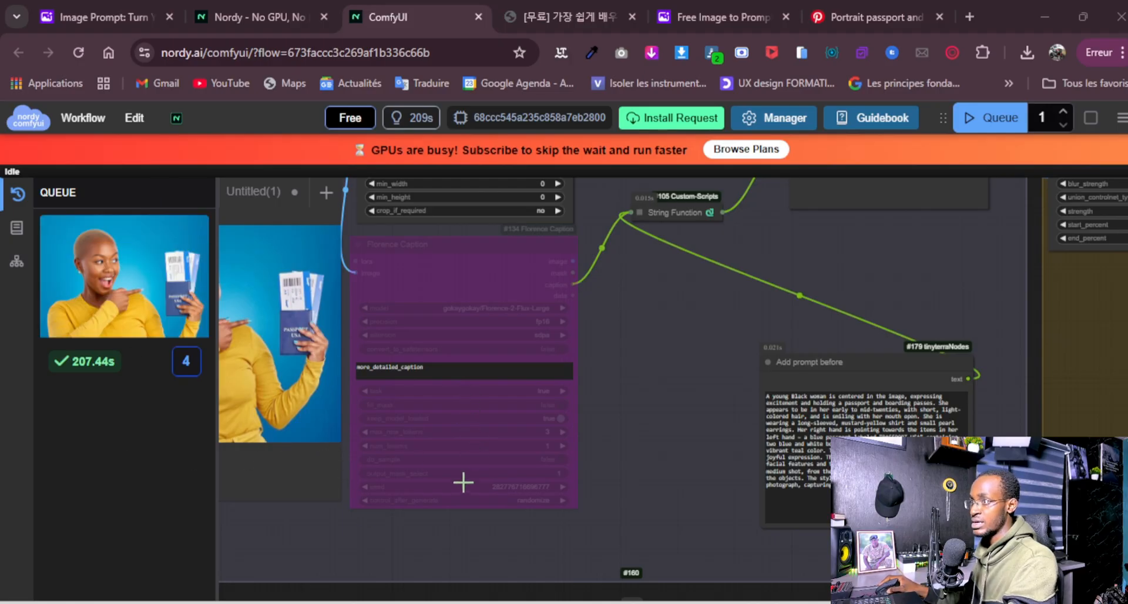
# - Open the finished upscale result at full size and save it as a PNG image in the Téléchargements folder
pyautogui.moveTo(122, 303)
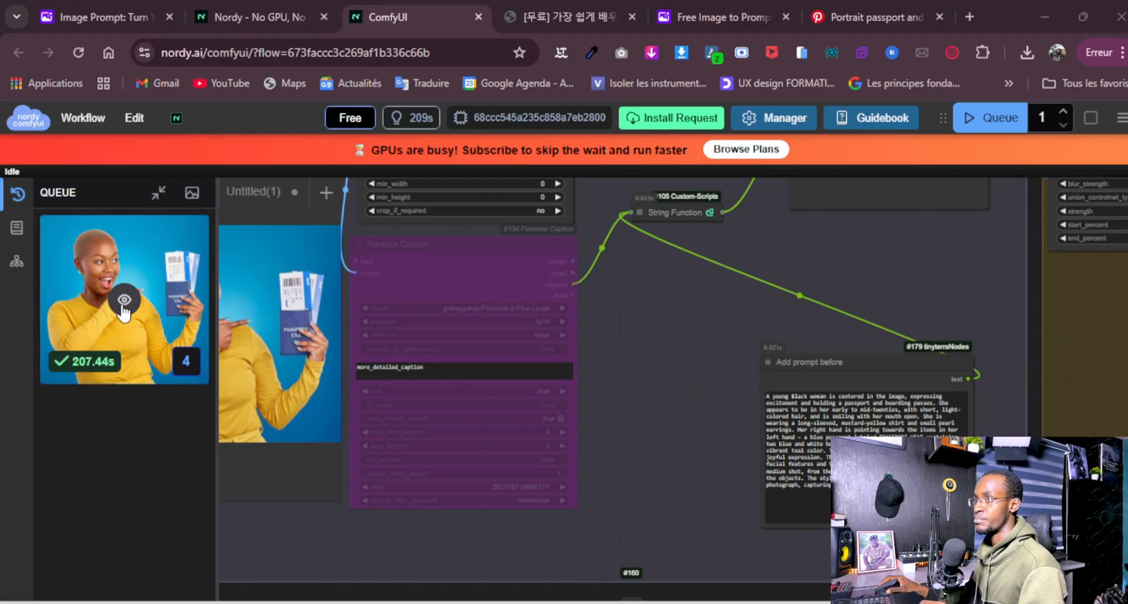
pyautogui.click(124, 301)
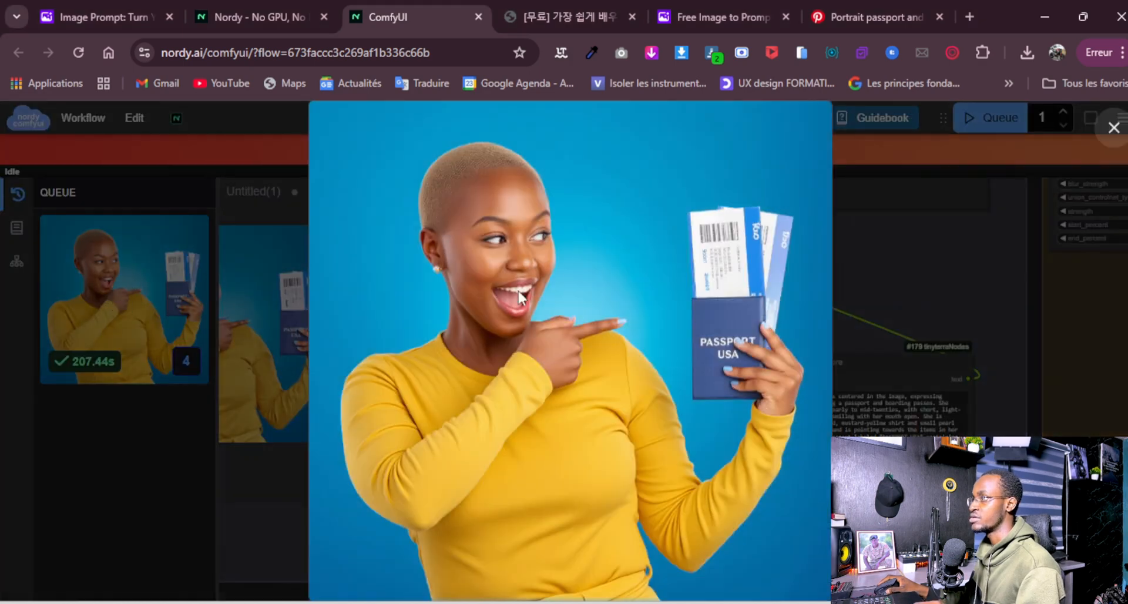
pyautogui.rightClick(618, 231)
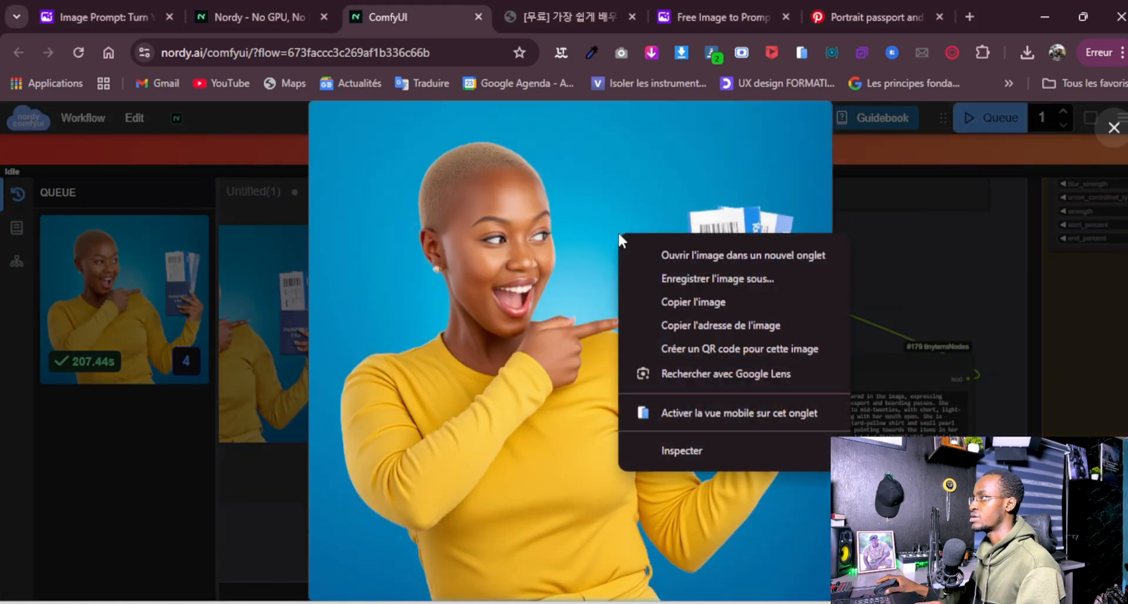
pyautogui.click(660, 277)
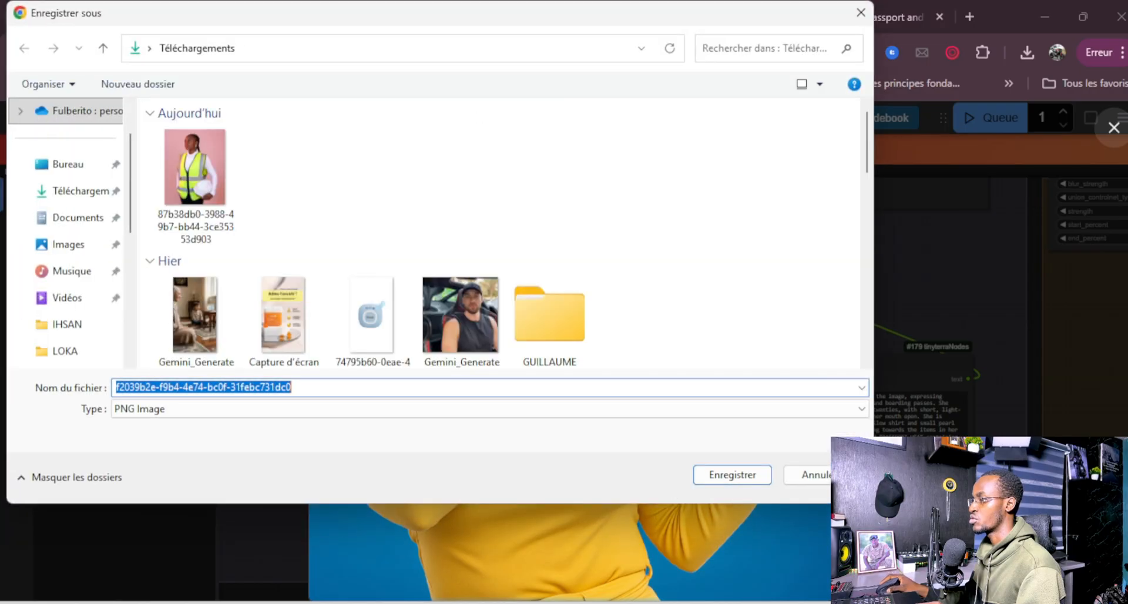
pyautogui.click(750, 477)
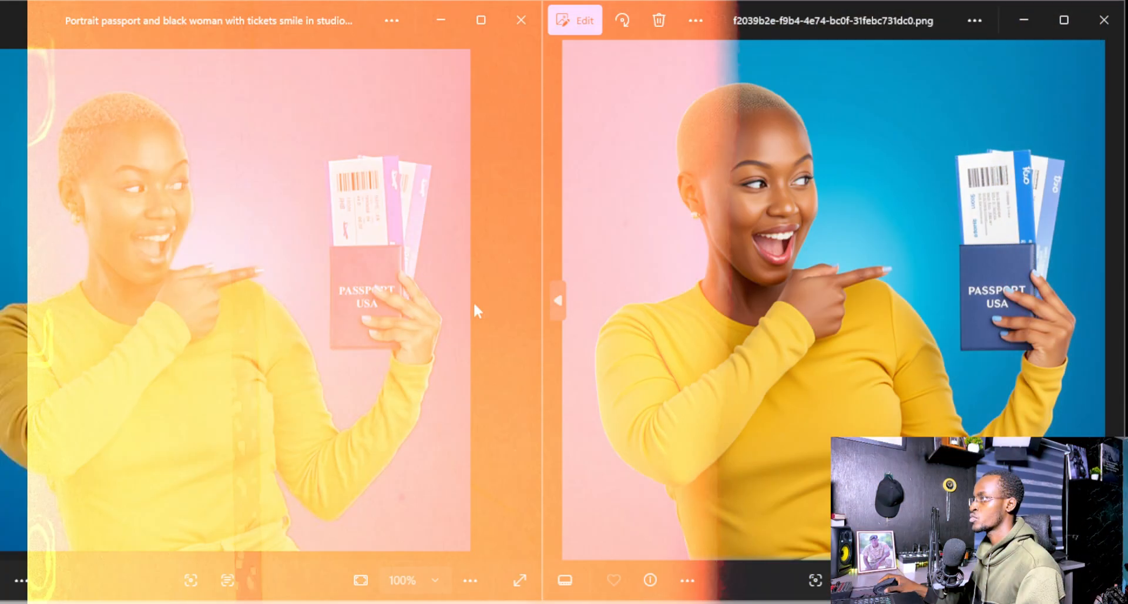
# - In the image viewer, examine the face, eyes and skin detail of the original and upscaled portraits close up, side by side
pyautogui.scroll(10, 137, 216)
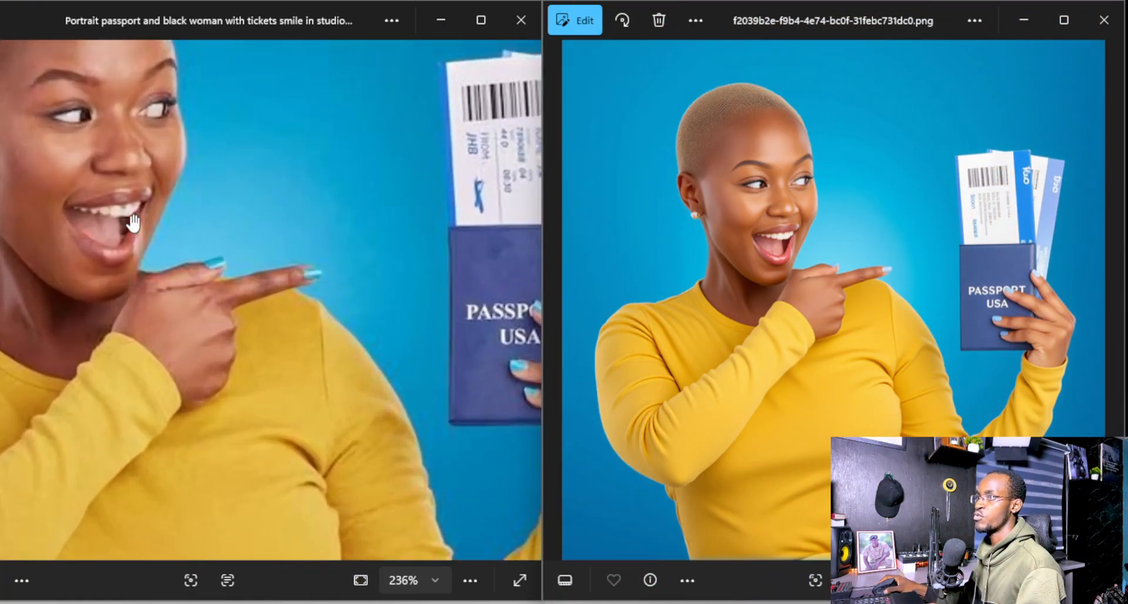
pyautogui.scroll(1, 138, 216)
pyautogui.moveTo(246, 424); pyautogui.dragTo(434, 532)
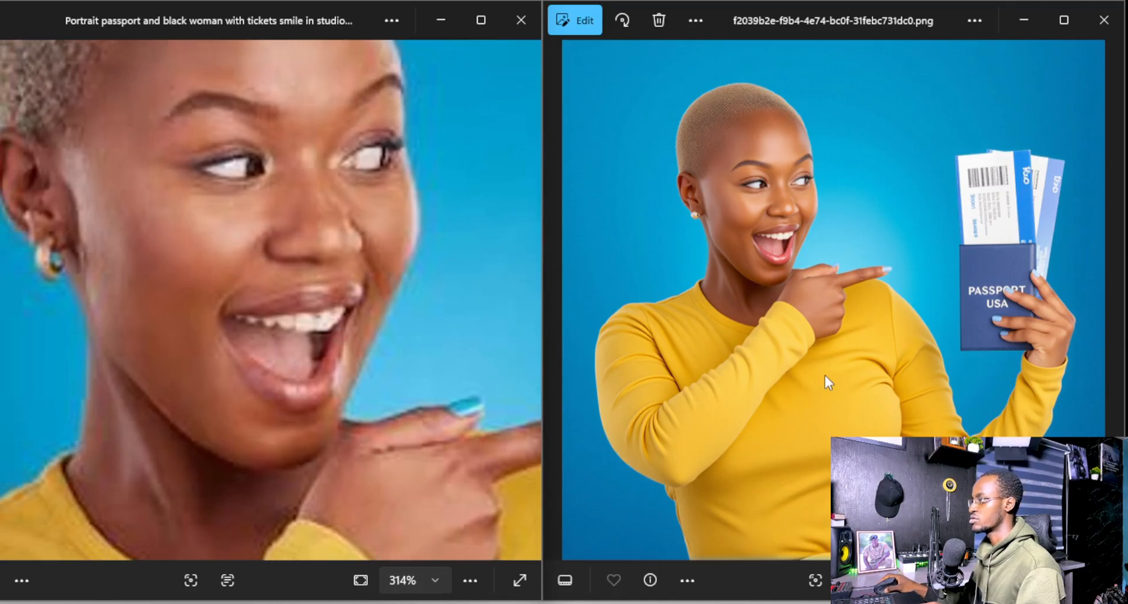
pyautogui.scroll(5, 840, 338)
pyautogui.scroll(4, 842, 334)
pyautogui.moveTo(658, 156); pyautogui.dragTo(881, 431)
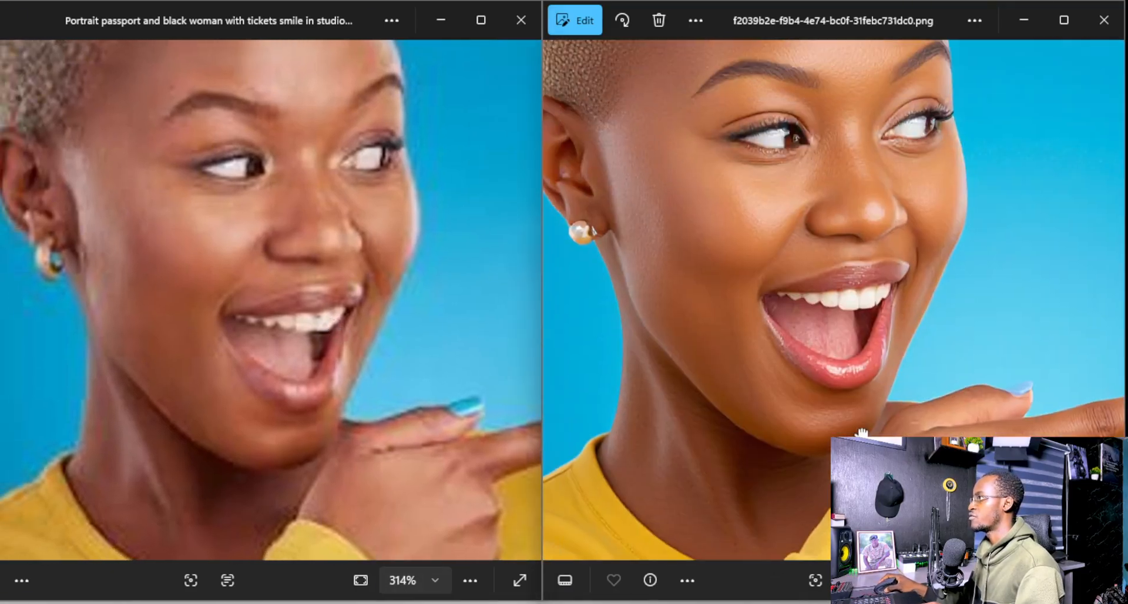
pyautogui.moveTo(823, 235); pyautogui.dragTo(863, 395)
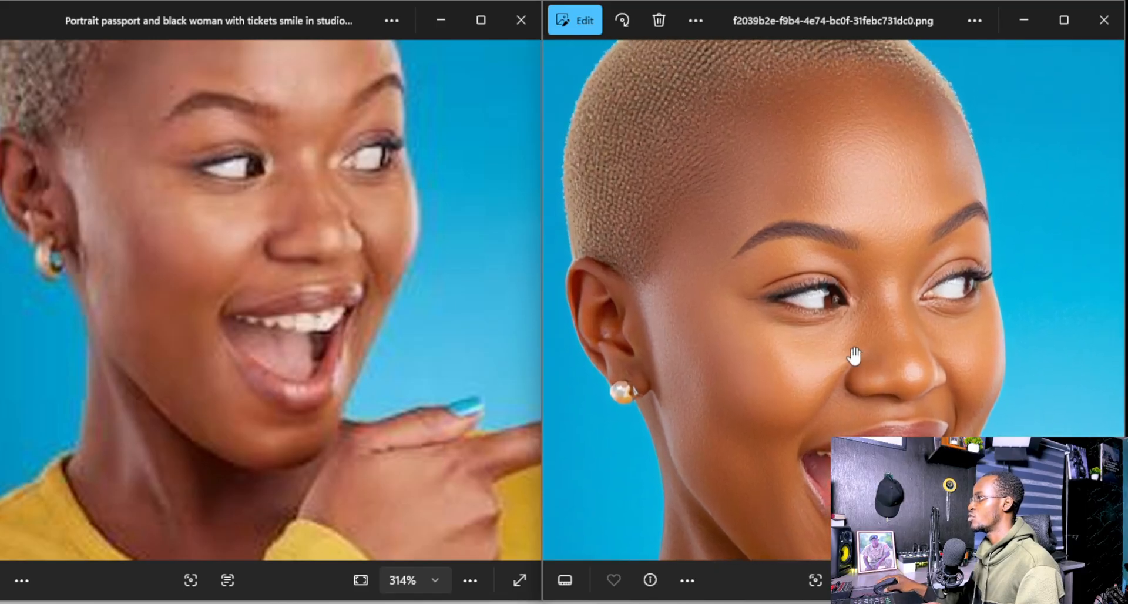
pyautogui.scroll(-2, 854, 358)
pyautogui.scroll(3, 852, 351)
pyautogui.scroll(2, 852, 347)
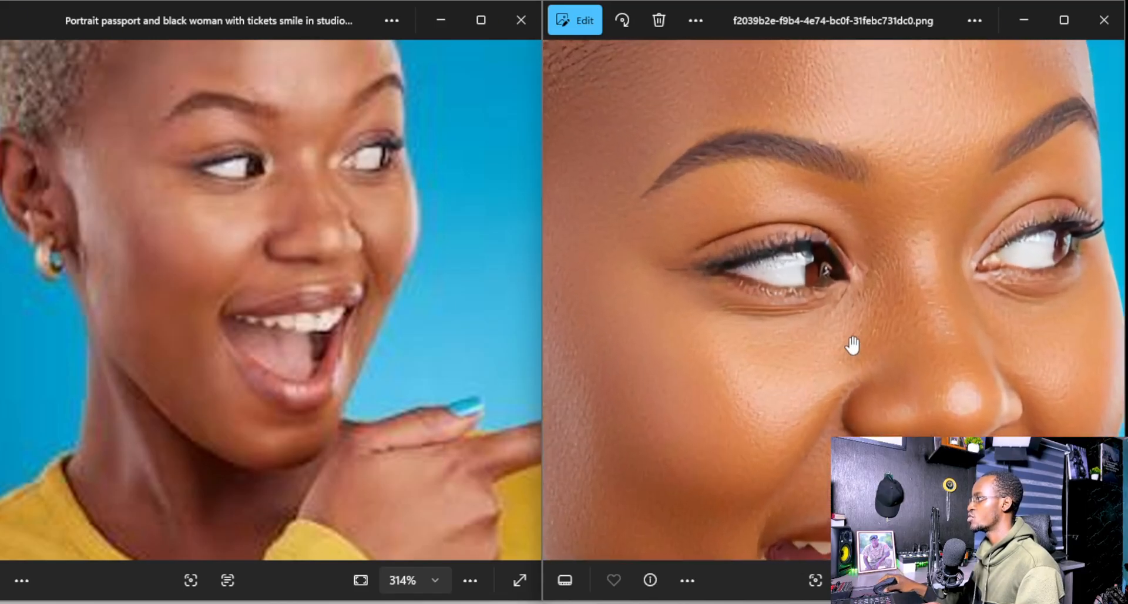
pyautogui.scroll(-3, 852, 346)
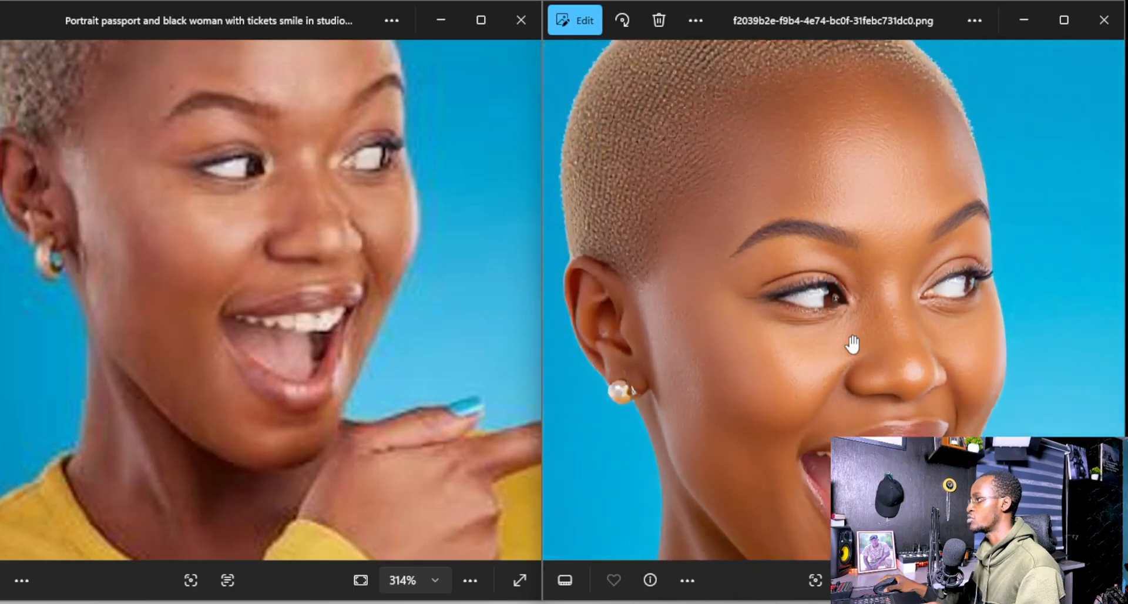
pyautogui.scroll(3, 633, 390)
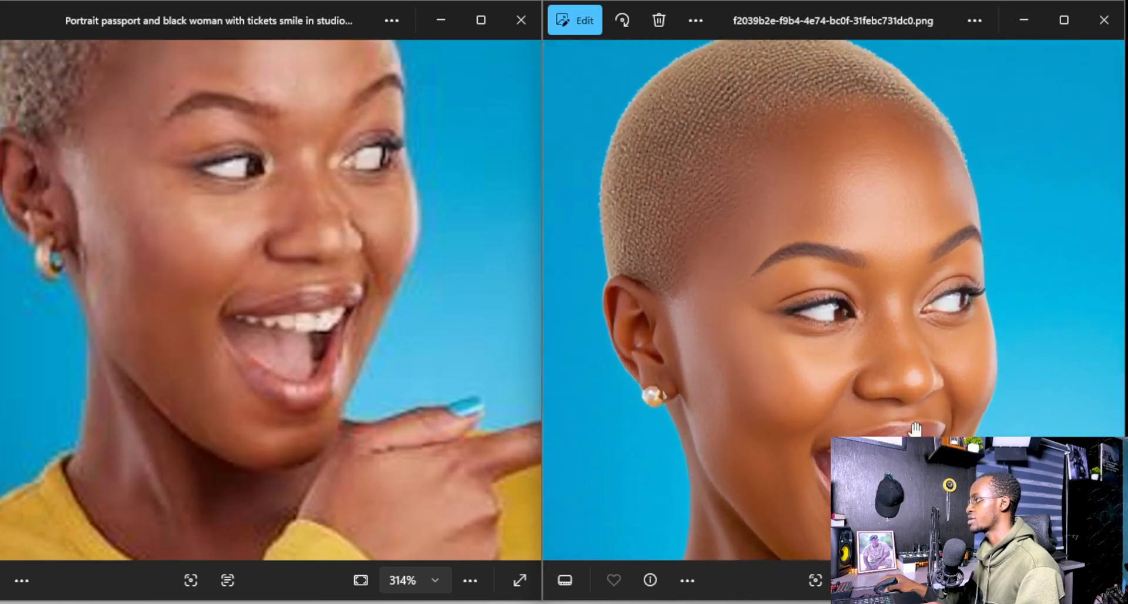
# - Compare the hair, earring, hands and passport of the original and upscaled portraits in a progressively wider view
pyautogui.moveTo(327, 175); pyautogui.dragTo(370, 244)
pyautogui.scroll(-3, 772, 319)
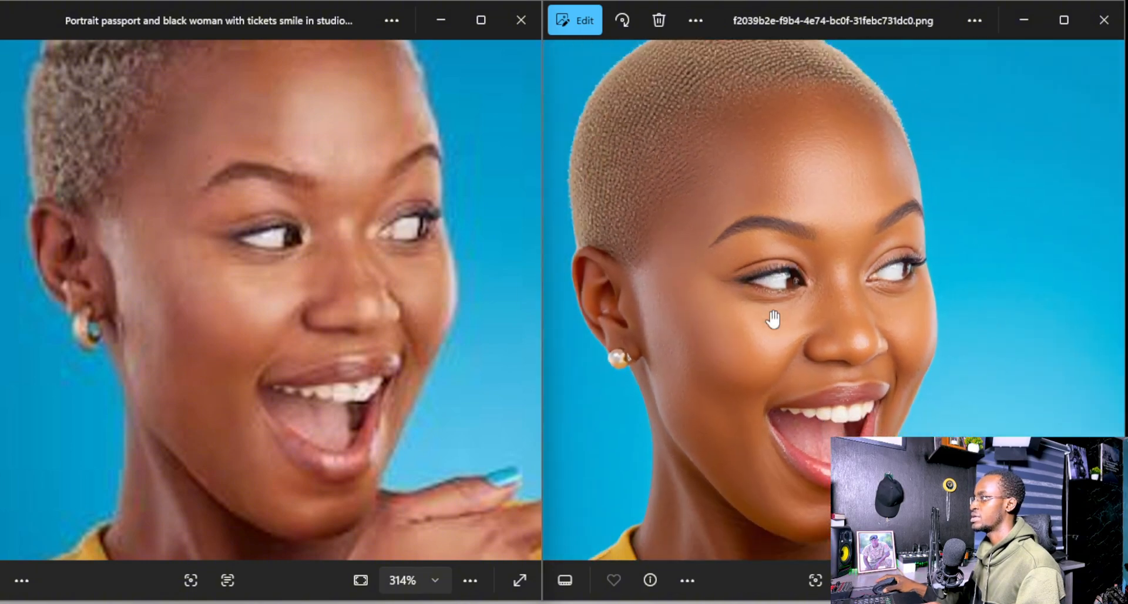
pyautogui.scroll(-2, 413, 316)
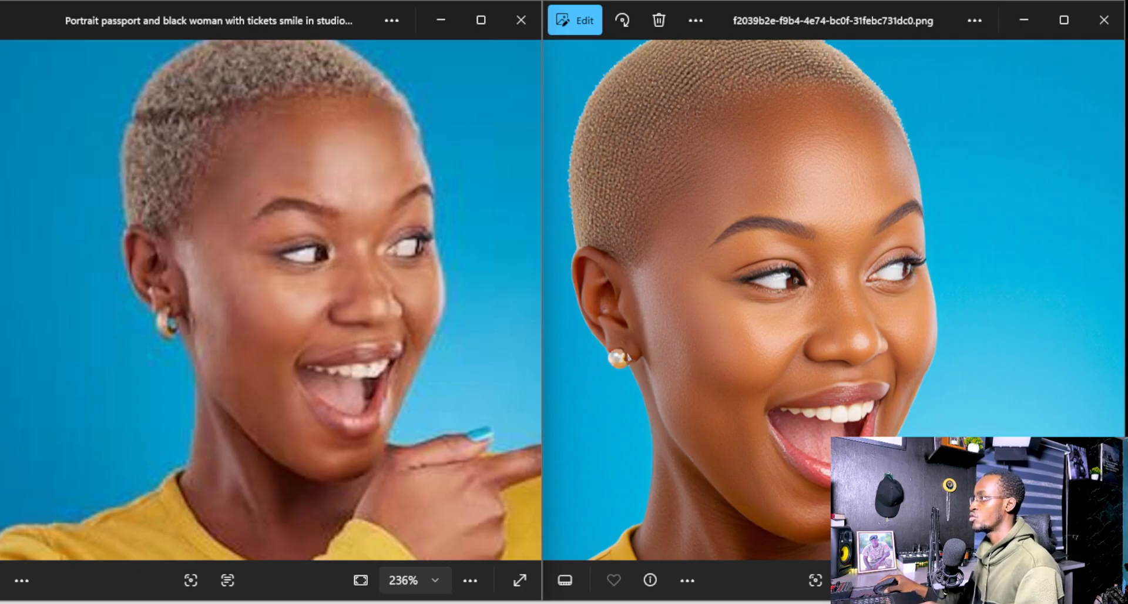
pyautogui.scroll(-1, 833, 259)
pyautogui.scroll(-1, 326, 235)
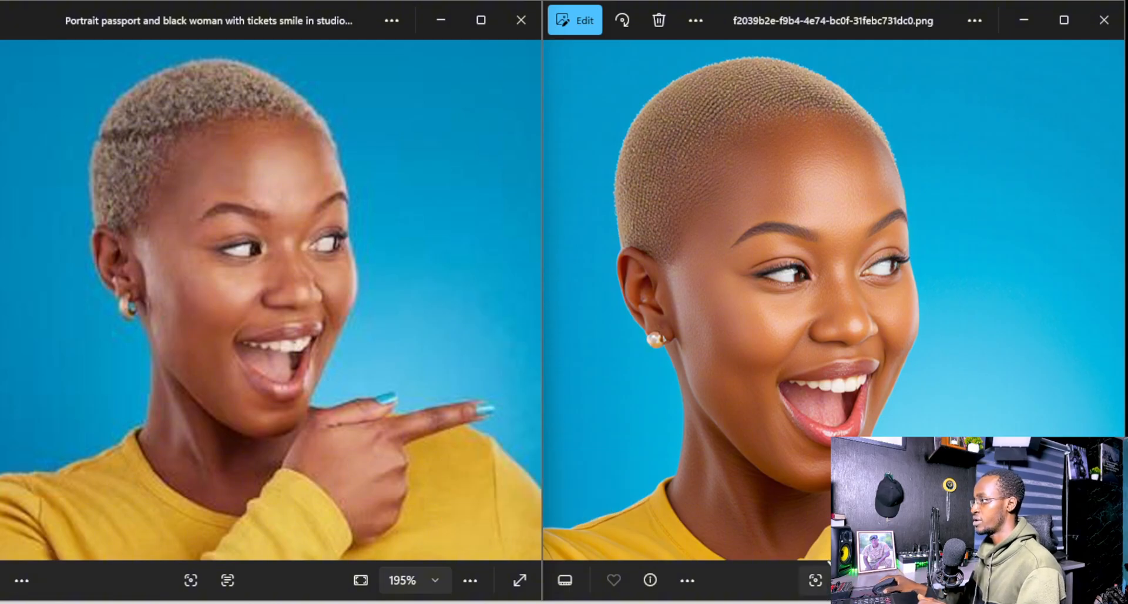
pyautogui.scroll(-5, 843, 389)
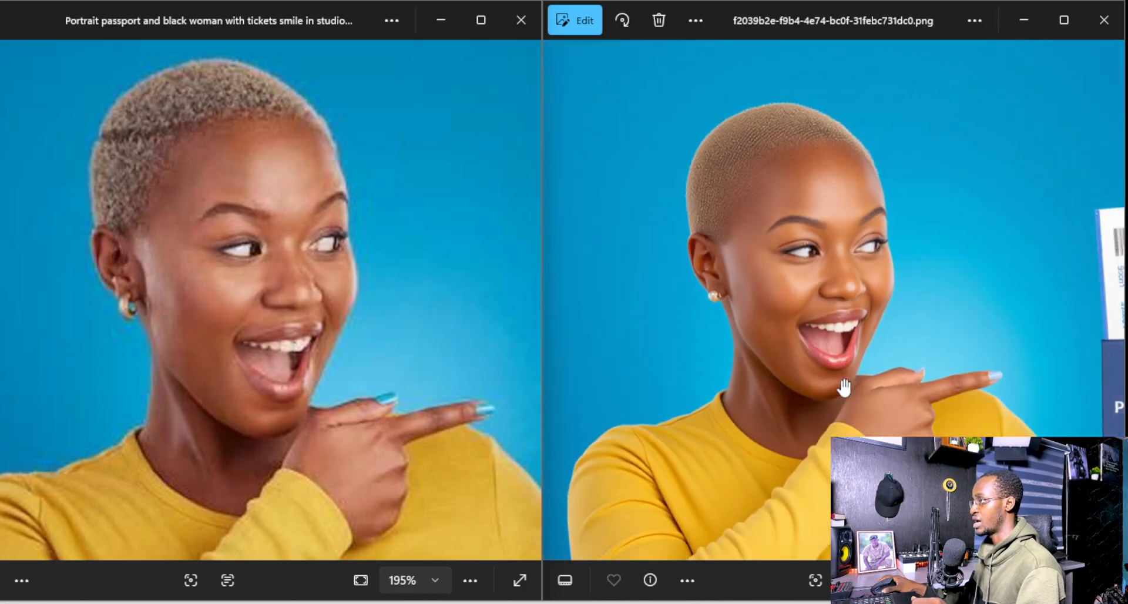
pyautogui.scroll(2, 841, 382)
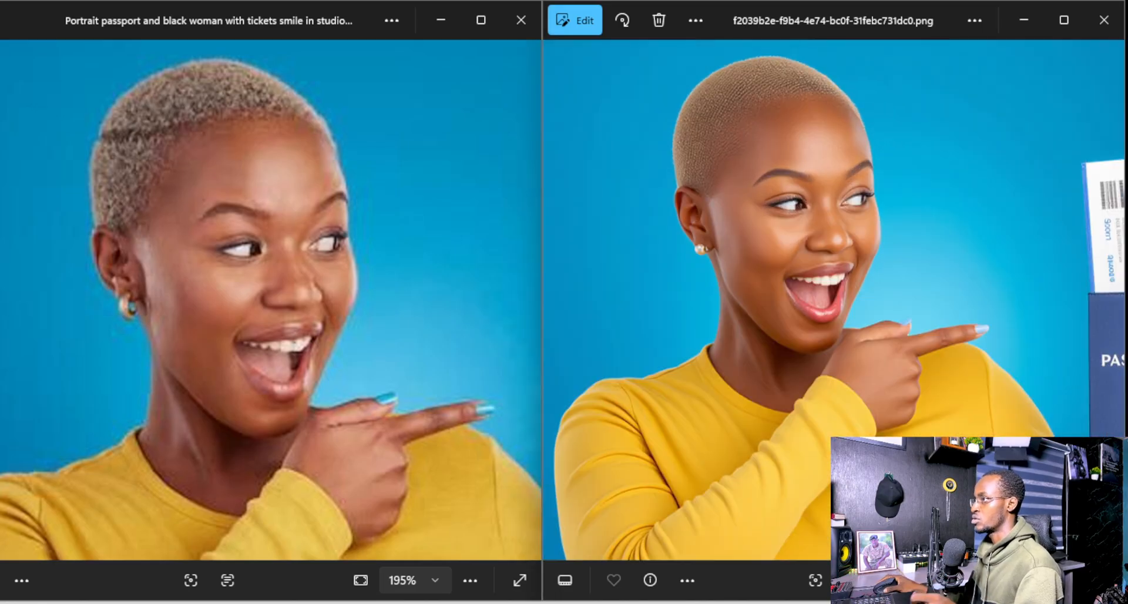
pyautogui.scroll(-4, 403, 360)
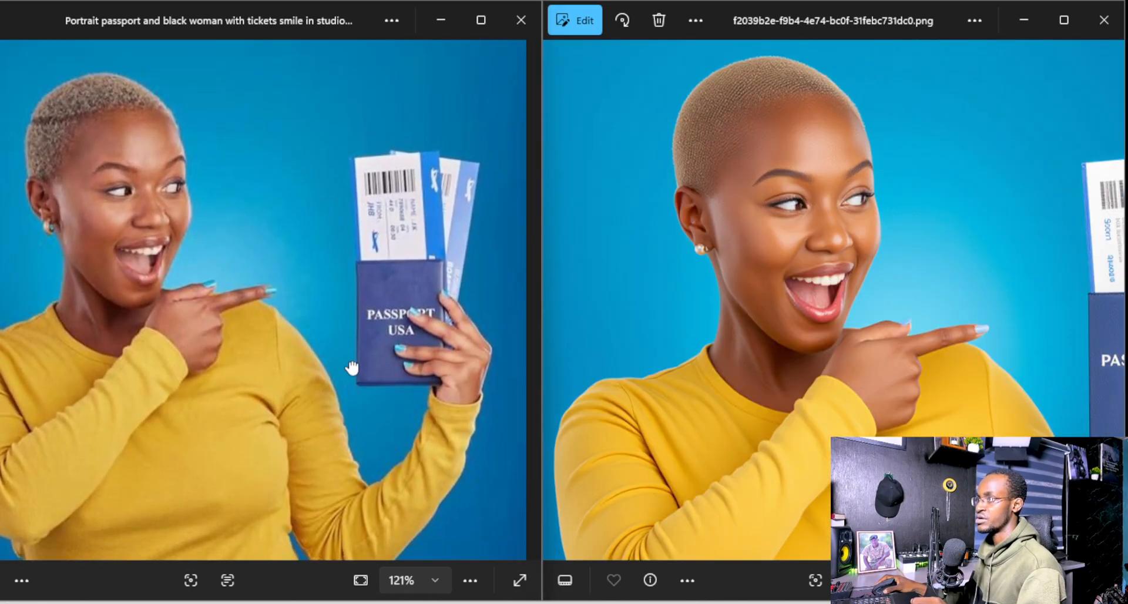